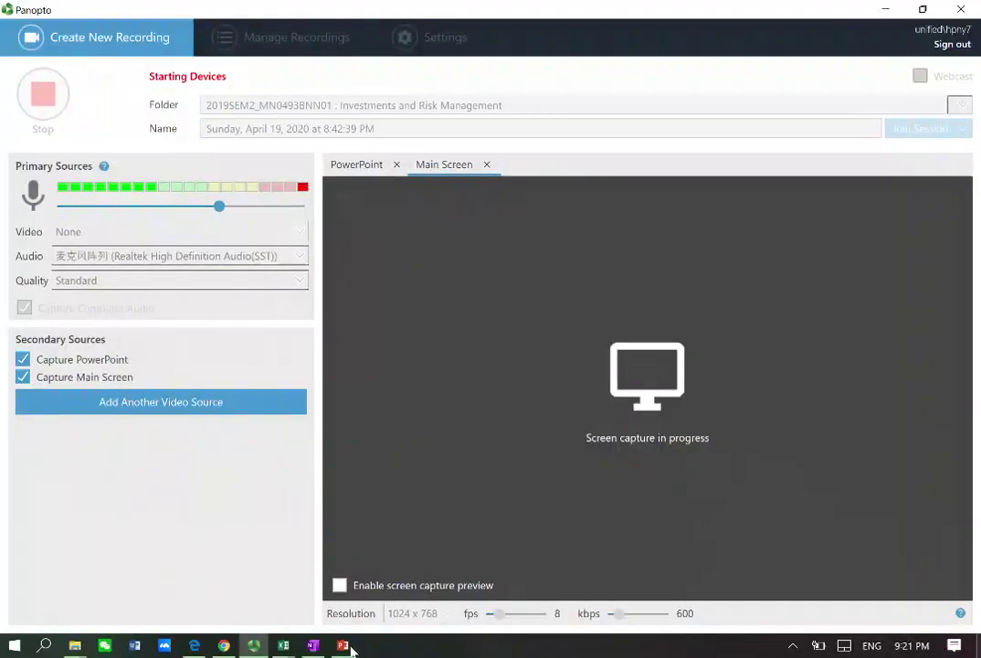
Switch to Chrome and open the downloaded presentation portfolioperformance_techniques (9)
click(225, 646)
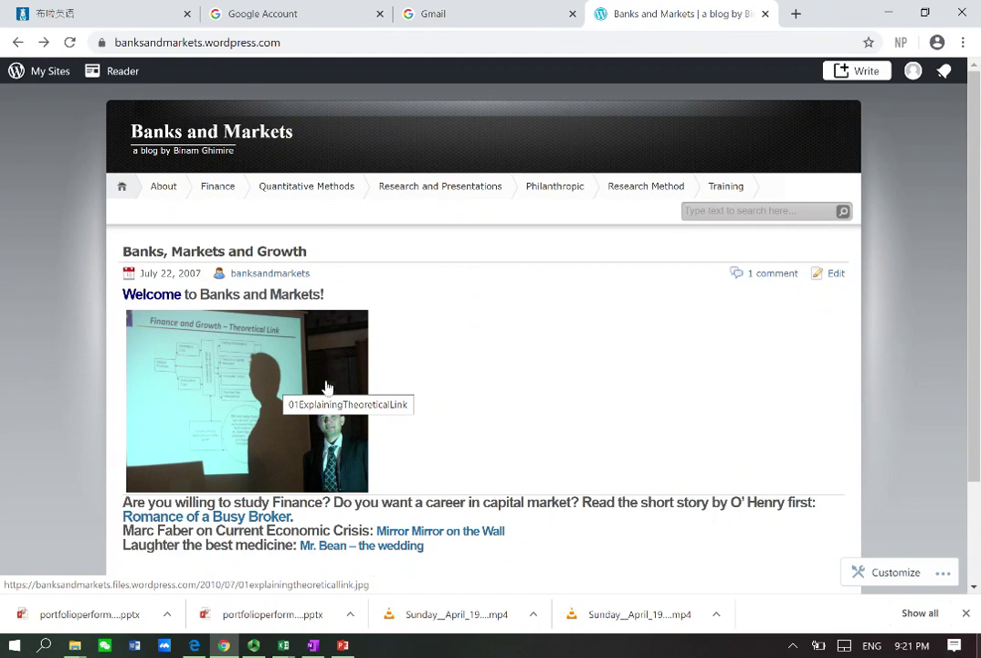
click(169, 617)
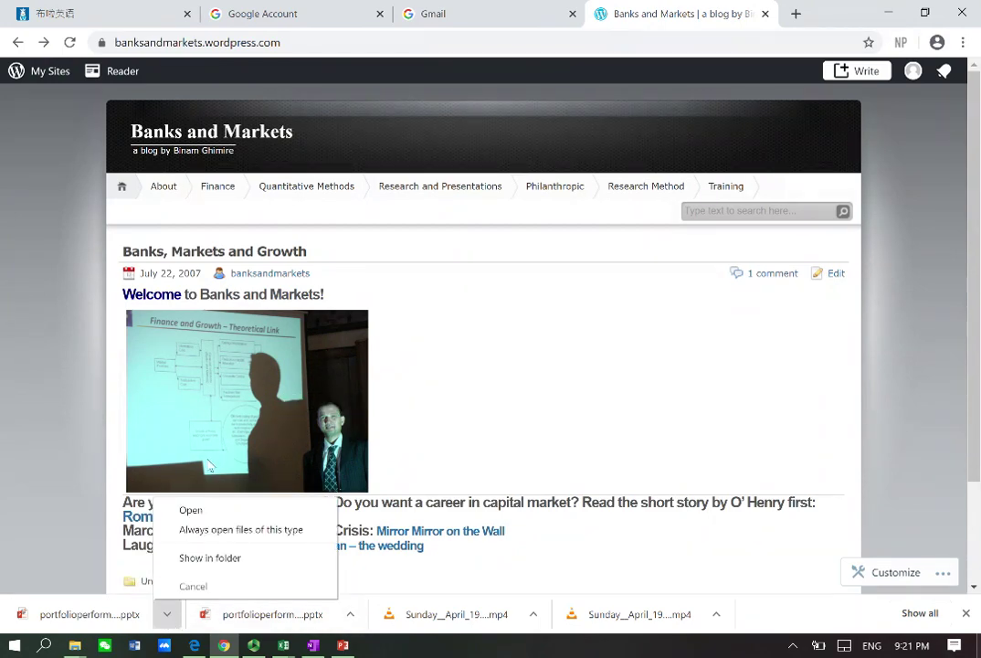
click(203, 508)
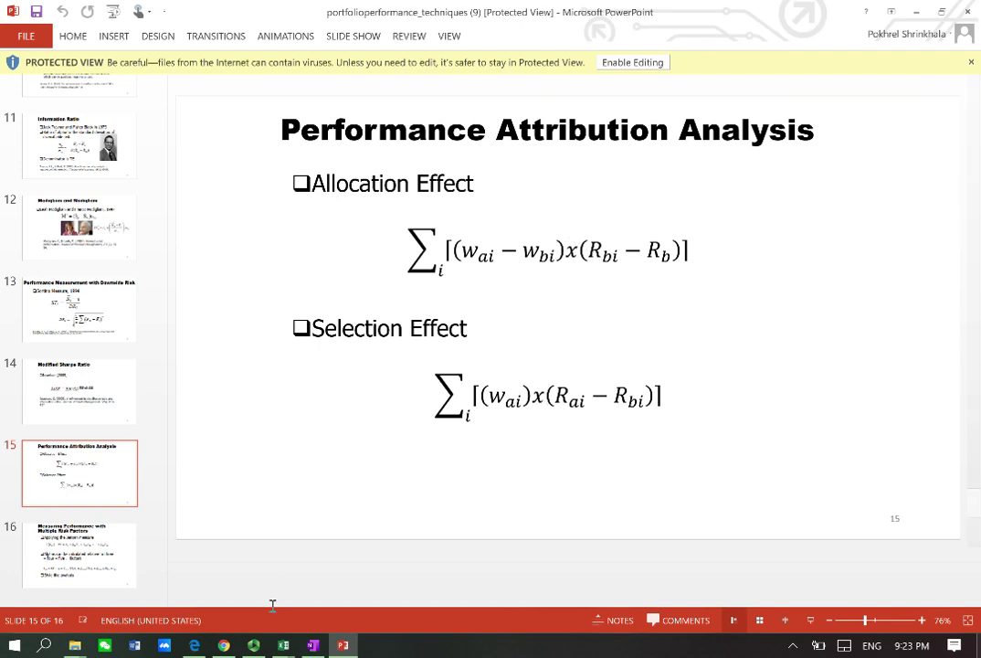
Switch to the Excel workbook ExampleforAllocatioinNselection (1) and clear the Excess values in D3:D5 and G3:G5
mouse_move(283, 649)
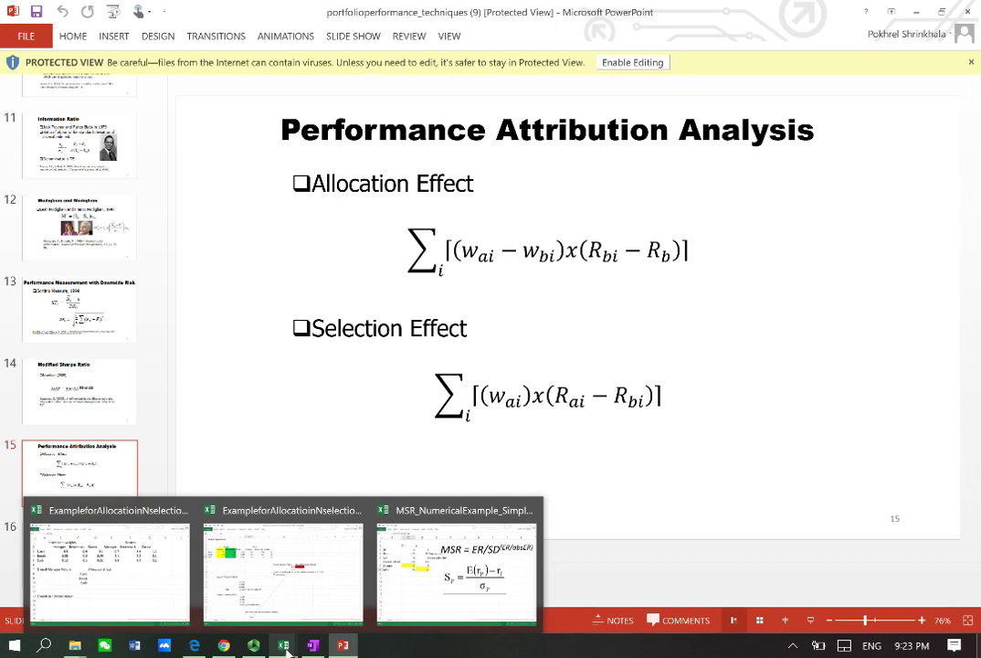
click(133, 526)
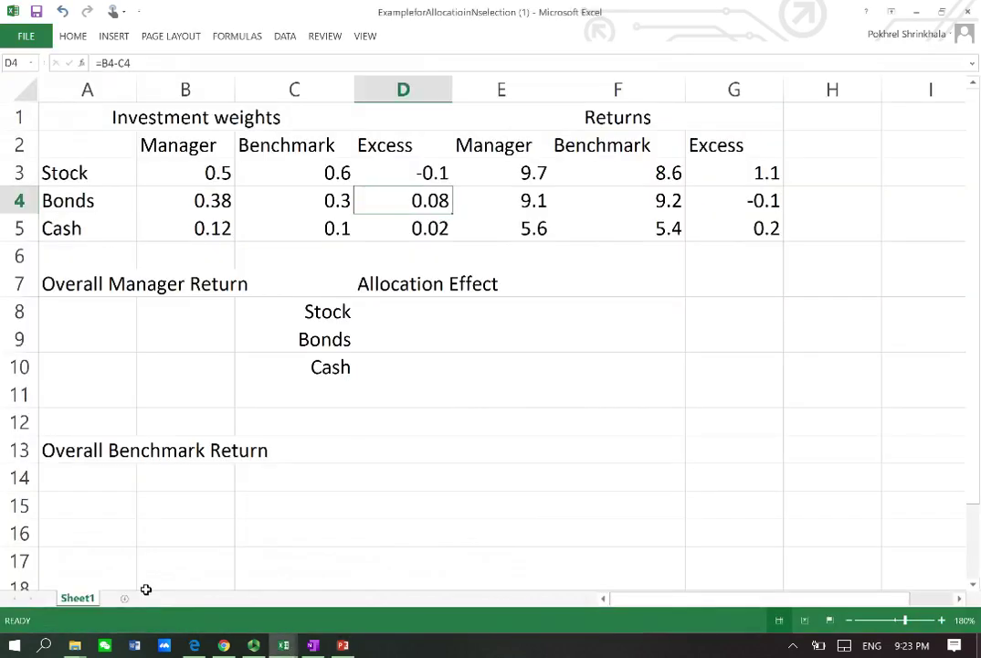
drag(406, 173, 398, 246)
key(Delete)
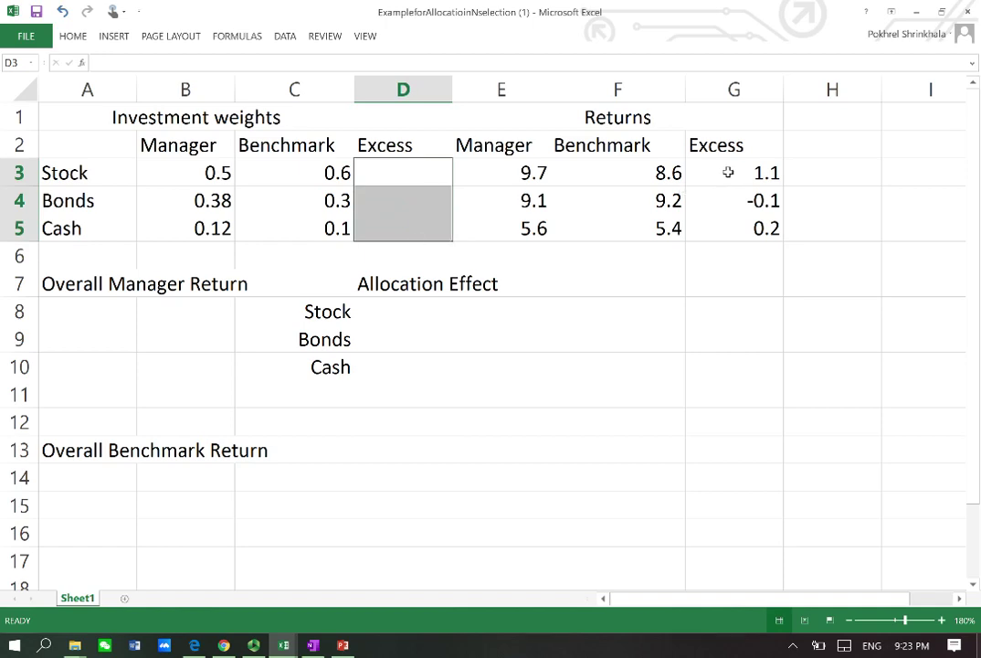
drag(729, 173, 730, 230)
key(Delete)
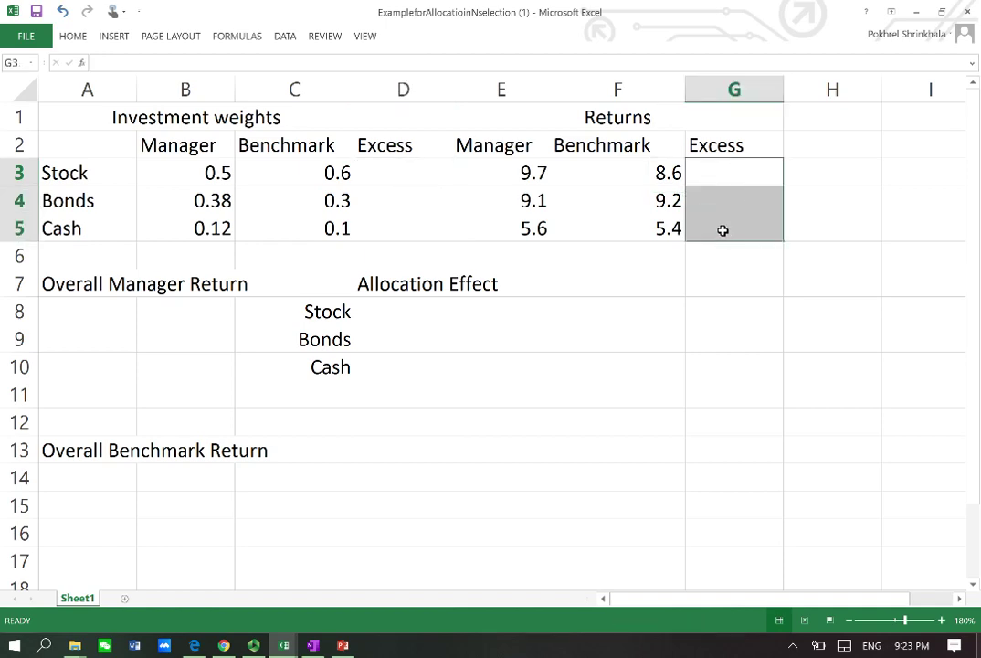
Examine the manager and benchmark investment weights for stock, bonds and cash
click(222, 205)
click(165, 101)
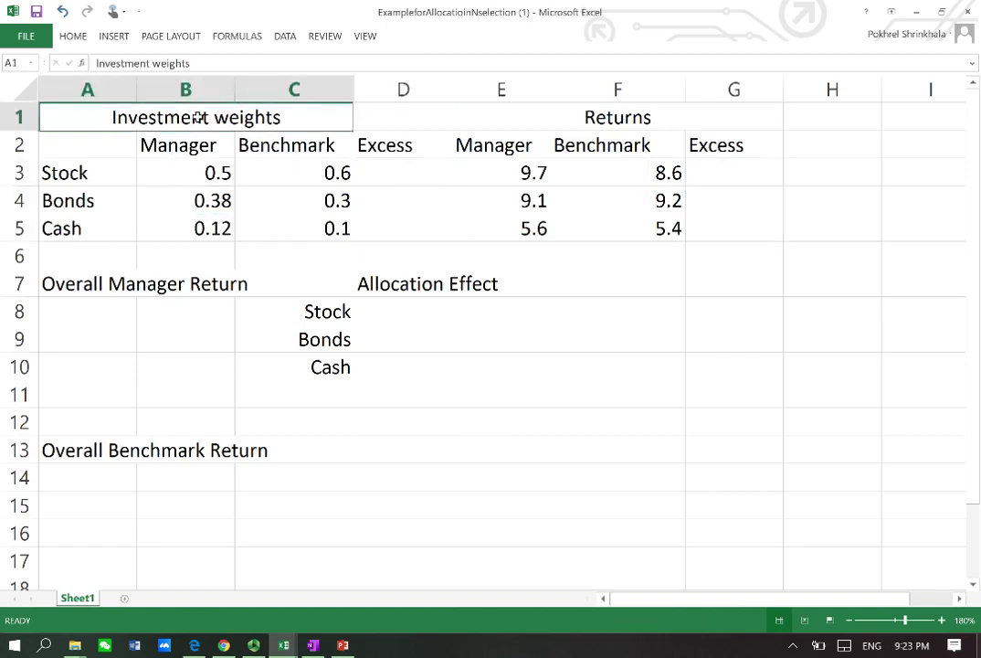
click(194, 166)
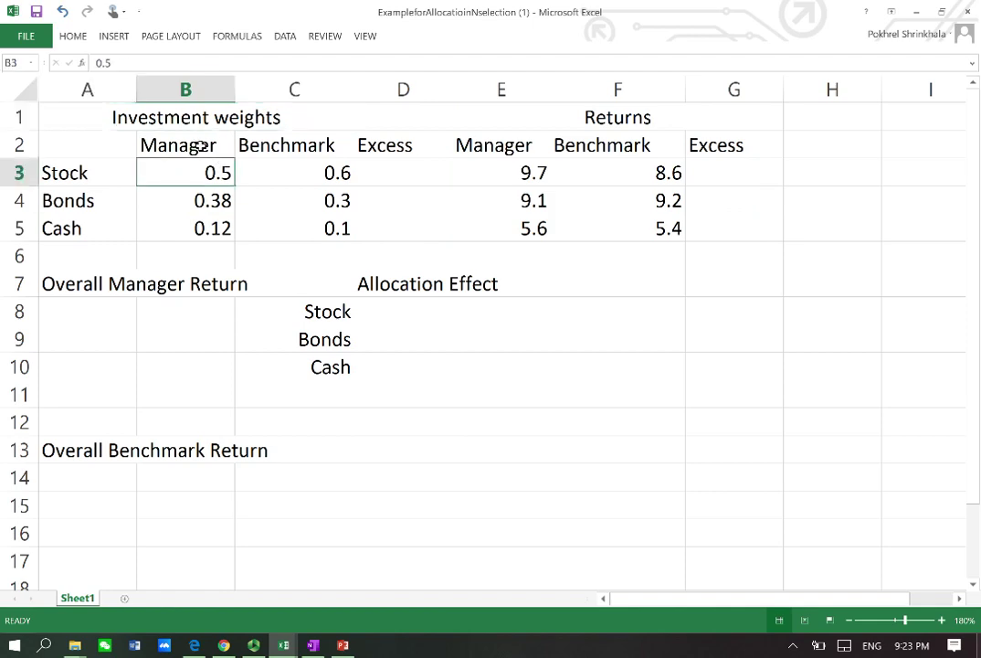
click(203, 148)
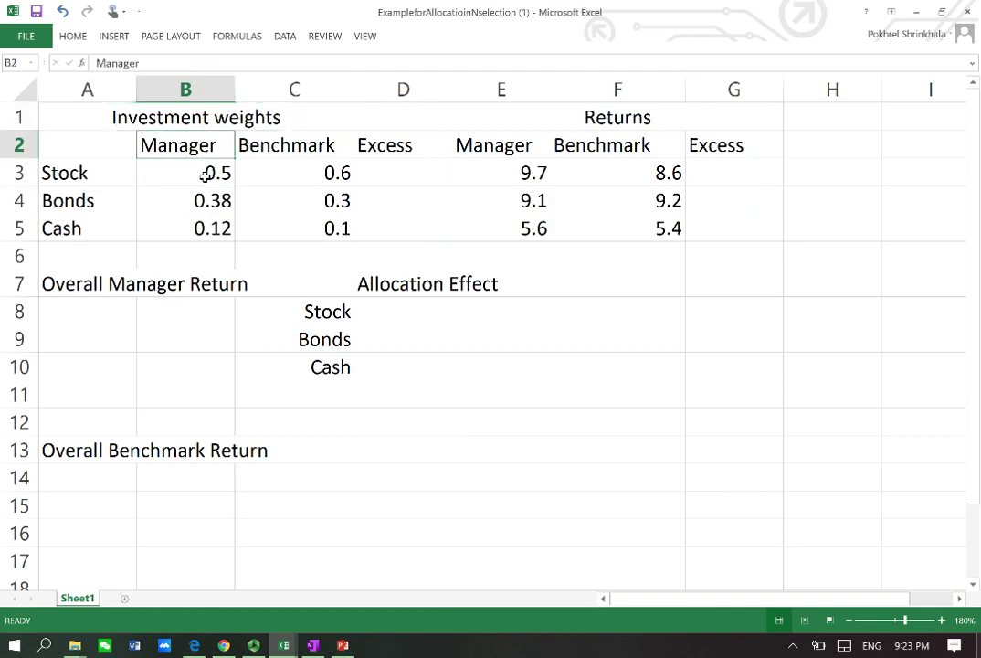
click(96, 172)
click(182, 173)
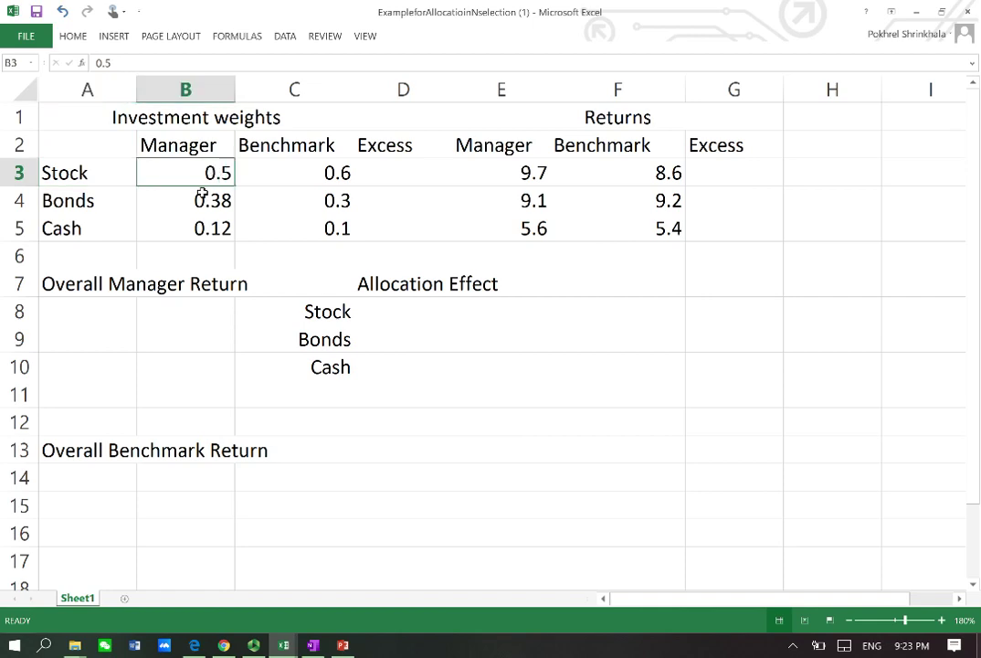
click(200, 197)
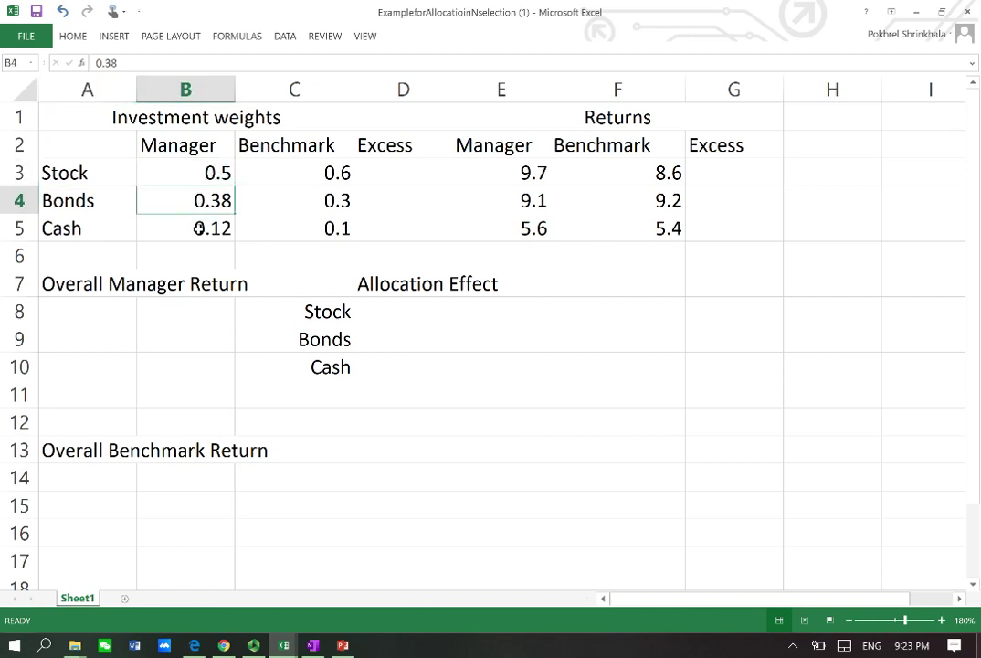
click(198, 230)
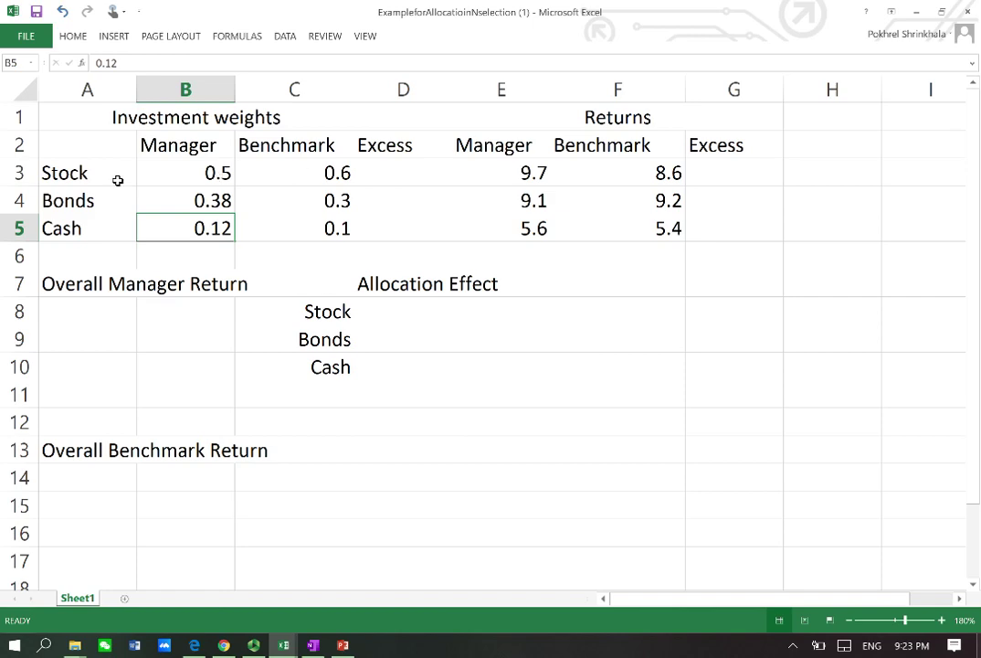
click(330, 173)
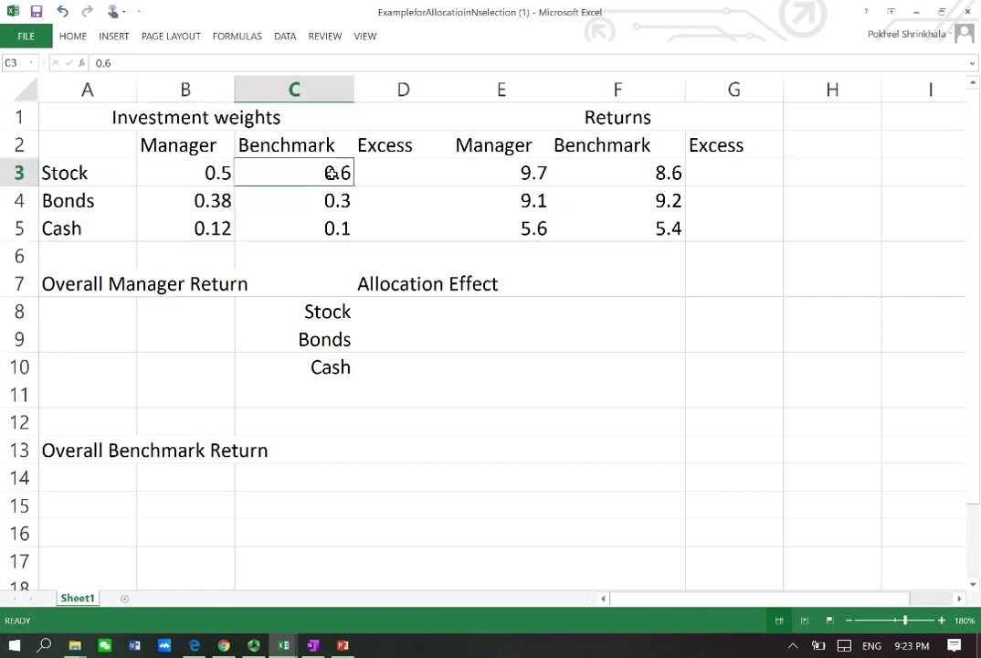
click(333, 197)
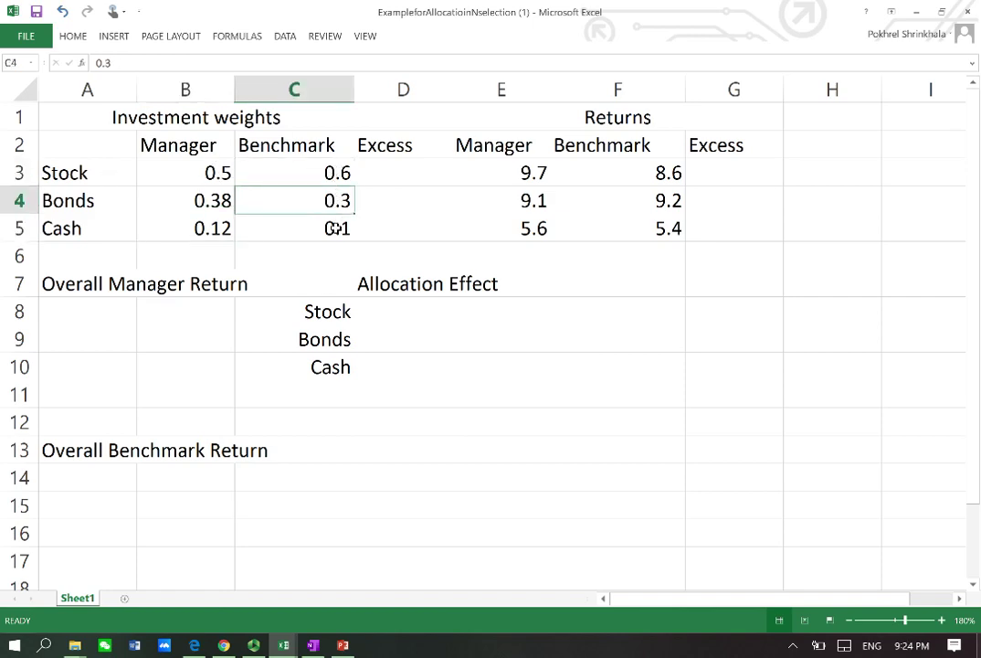
click(336, 227)
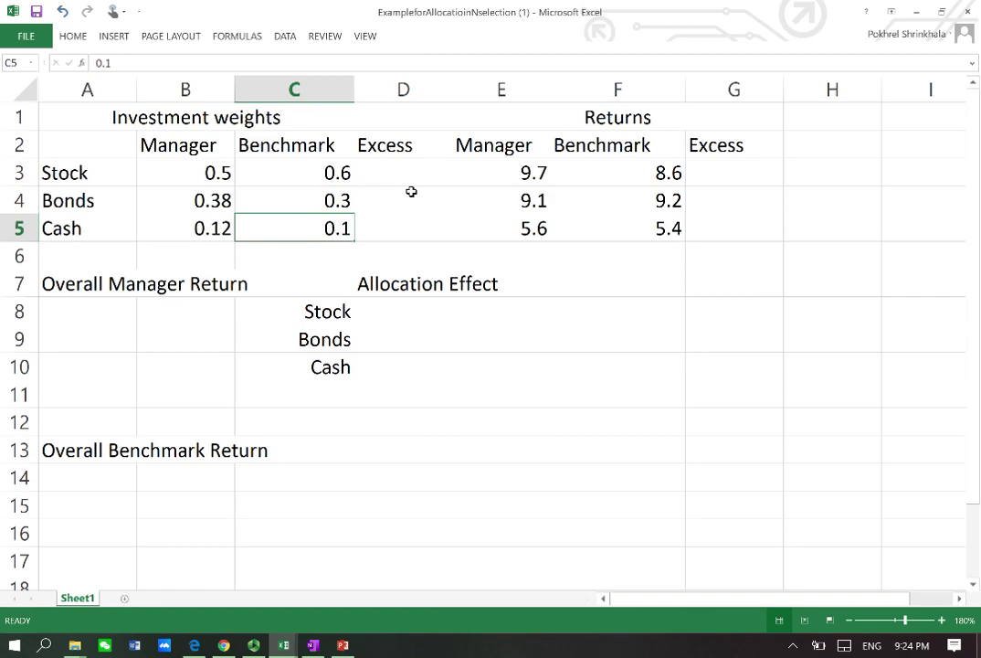
Examine the manager and benchmark returns for stock, bonds and cash
click(625, 118)
click(517, 173)
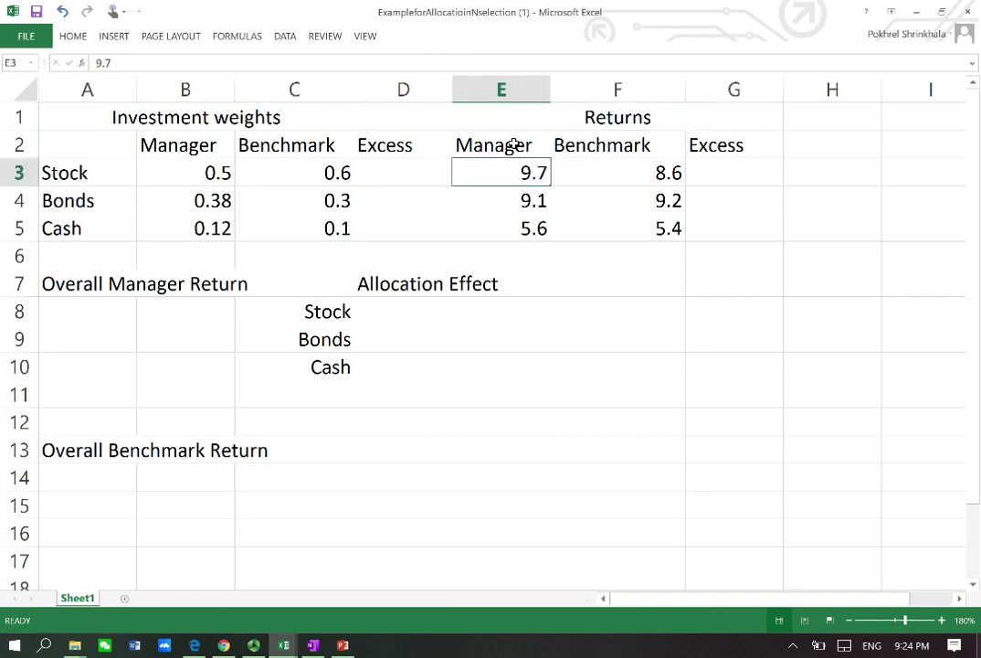
click(113, 178)
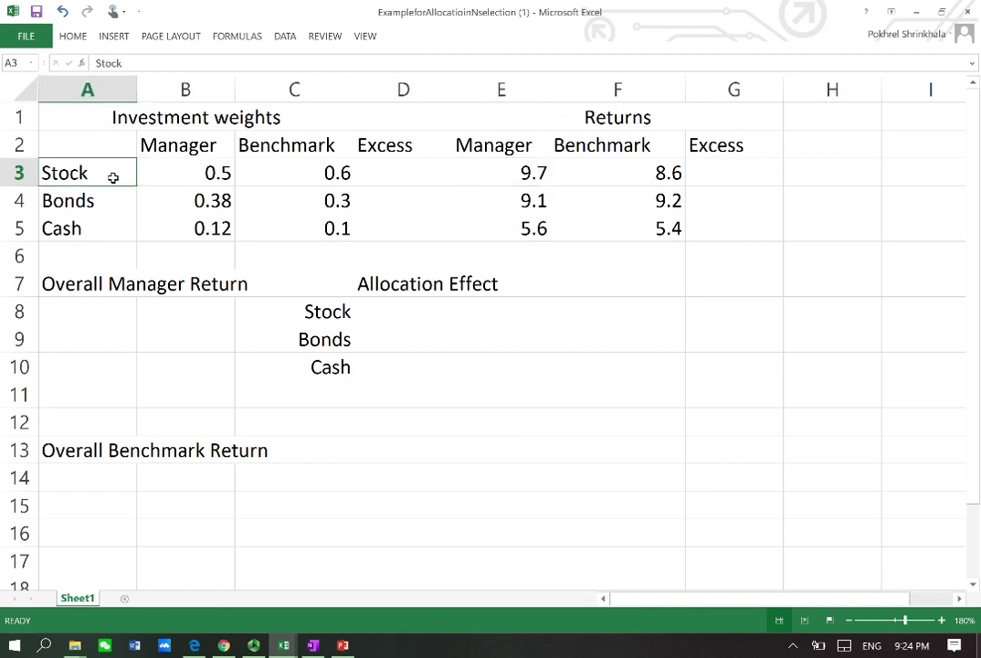
click(508, 173)
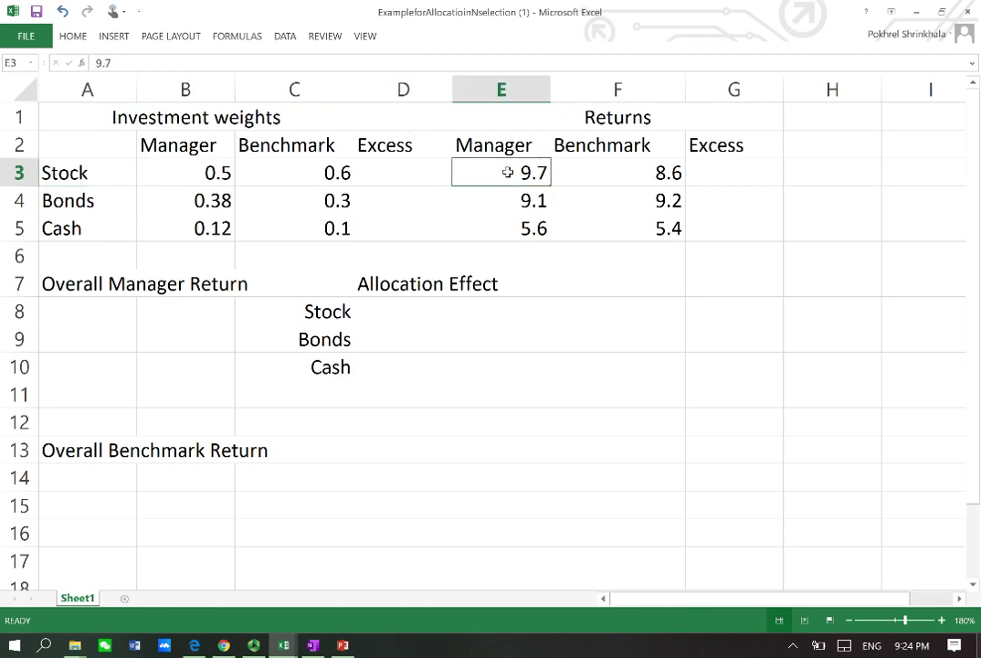
click(503, 198)
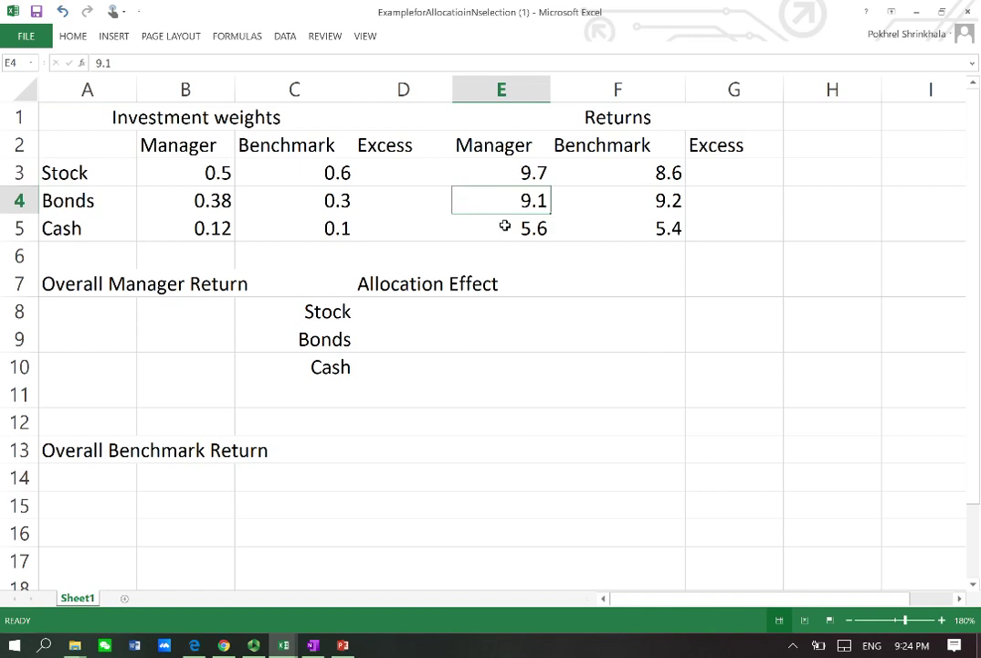
click(503, 231)
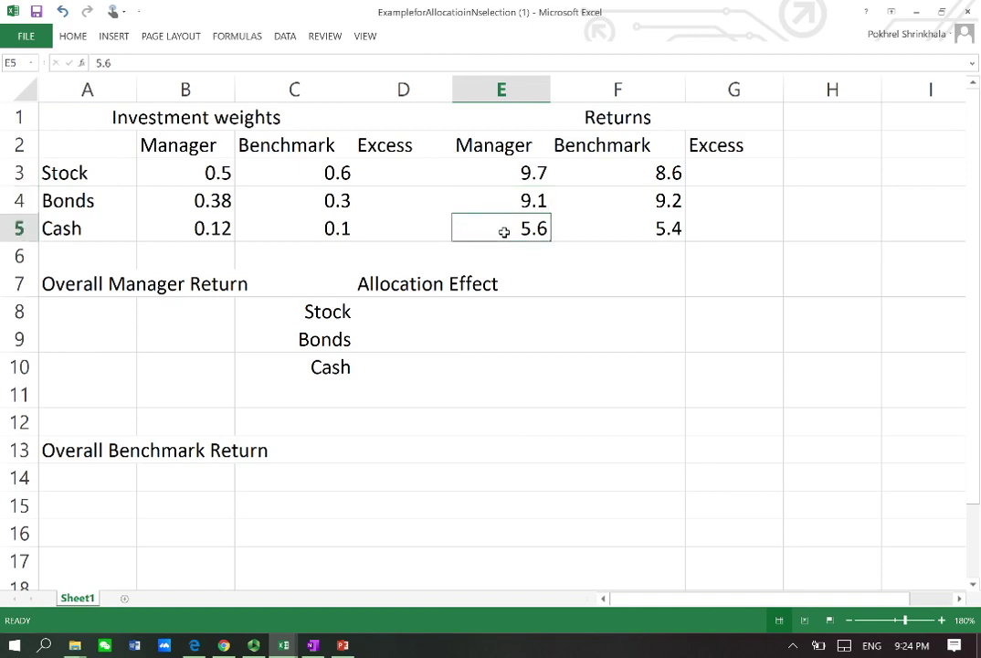
click(657, 172)
click(649, 201)
click(638, 225)
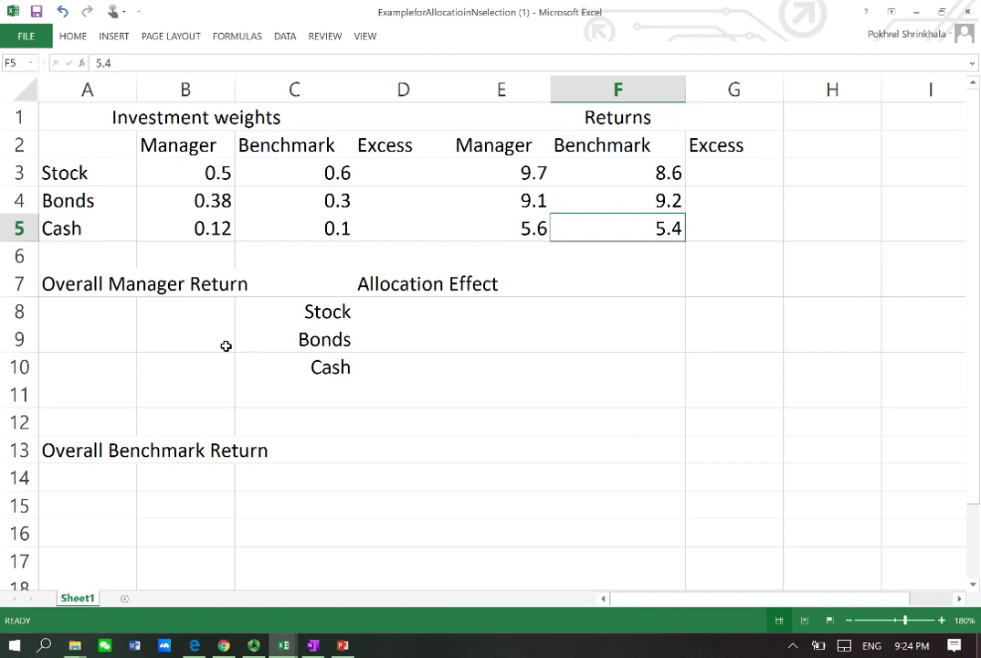
Calculate the stock's contribution to the overall manager return in B8 with =B3*E3
click(166, 310)
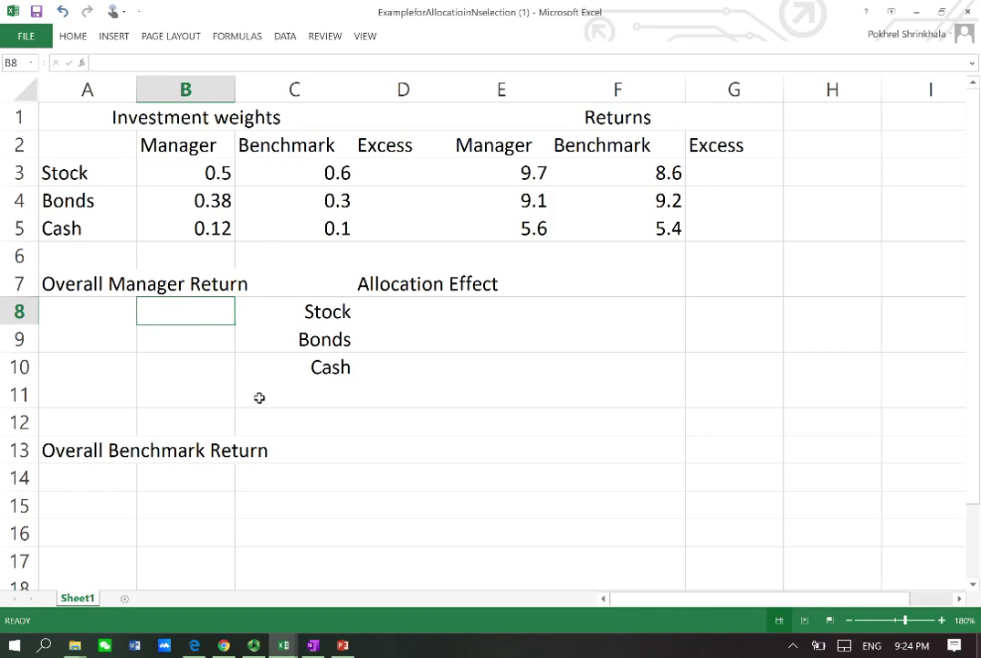
text(=)
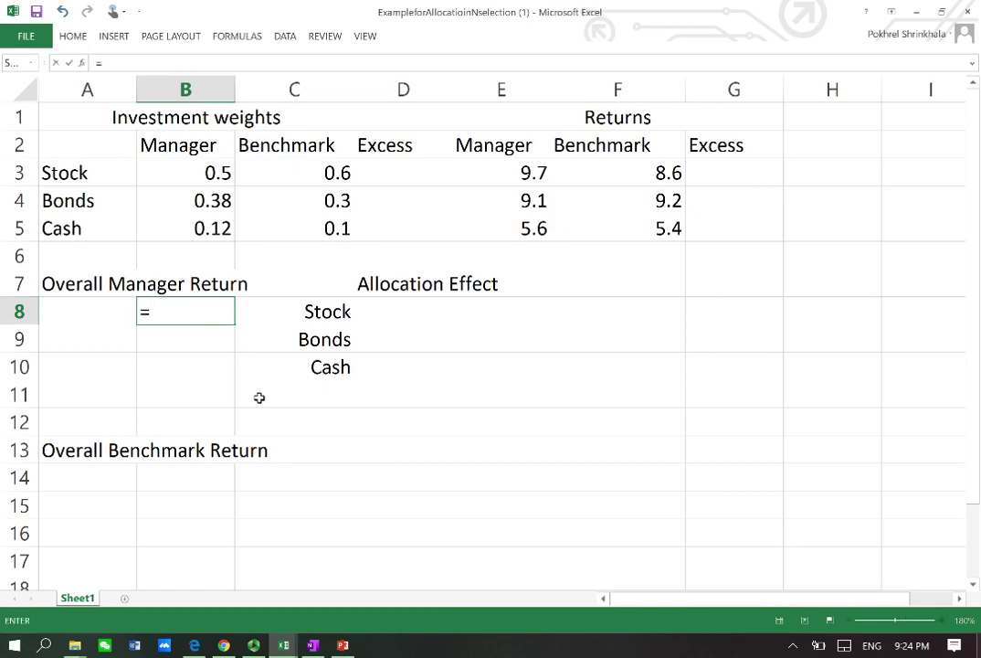
click(232, 181)
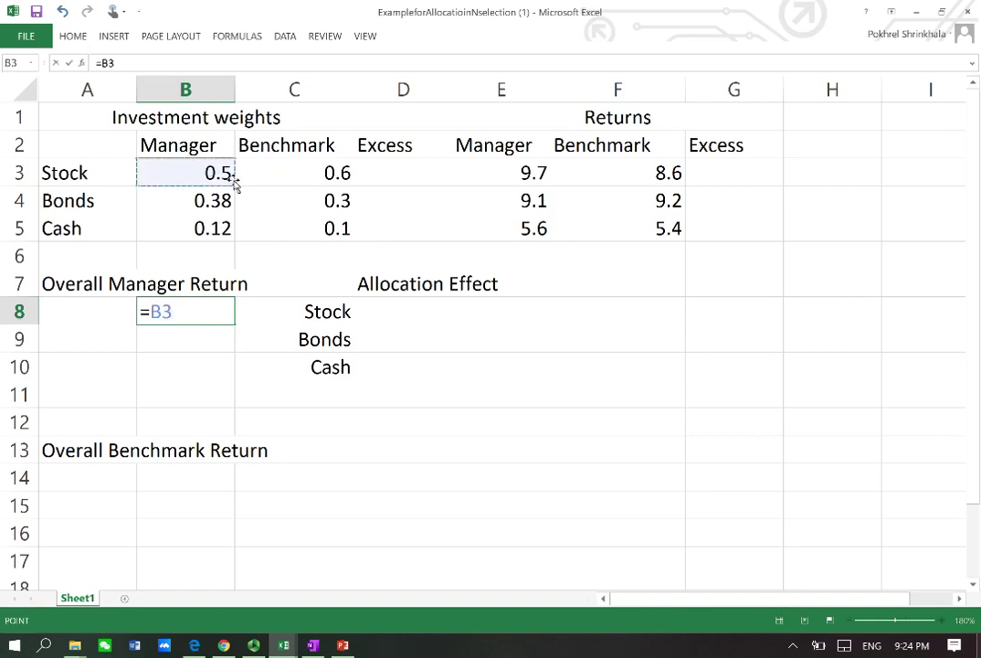
text(*)
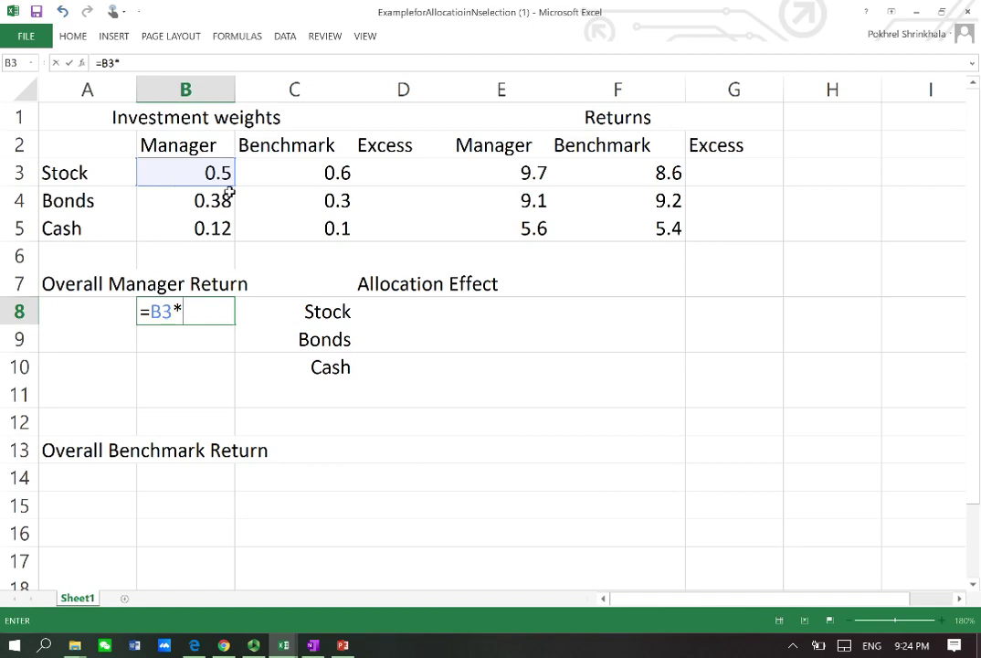
click(496, 168)
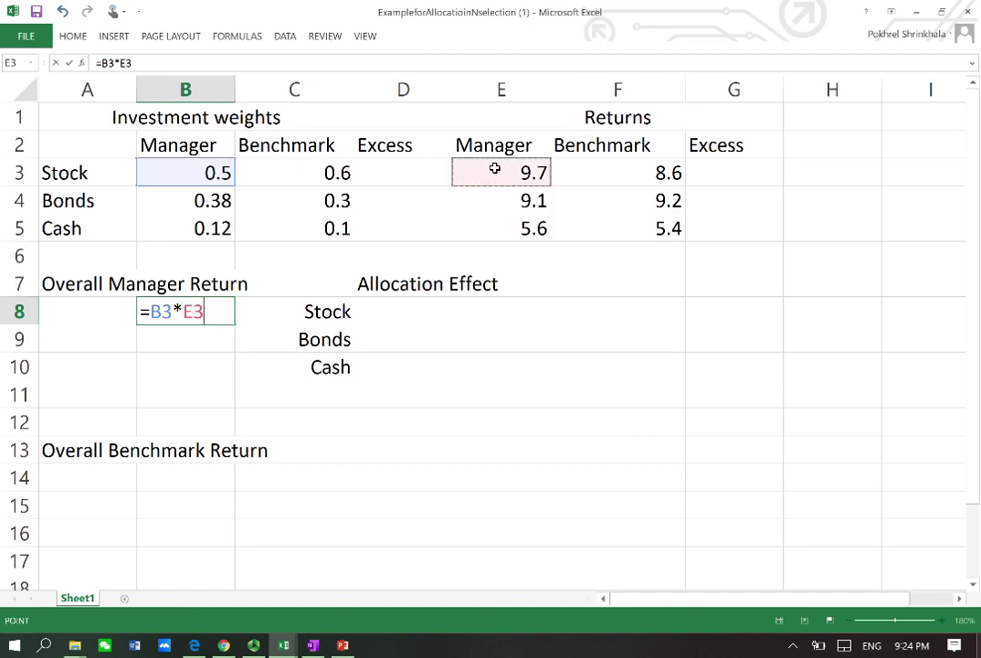
key(Return)
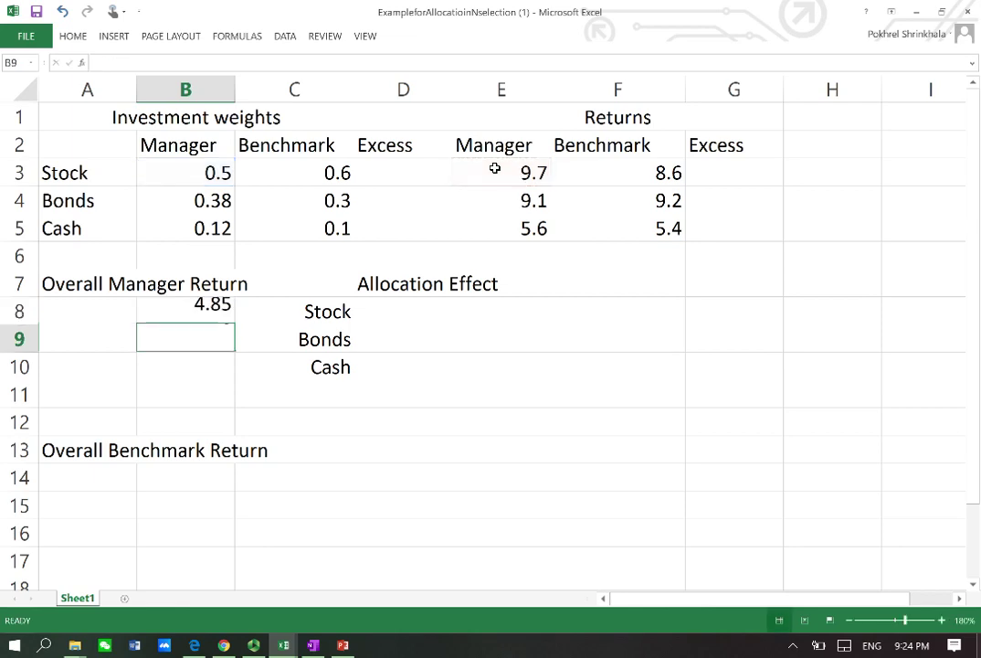
Copy the weight-times-return formula from B8 down to B10 for bonds and cash
key(Up)
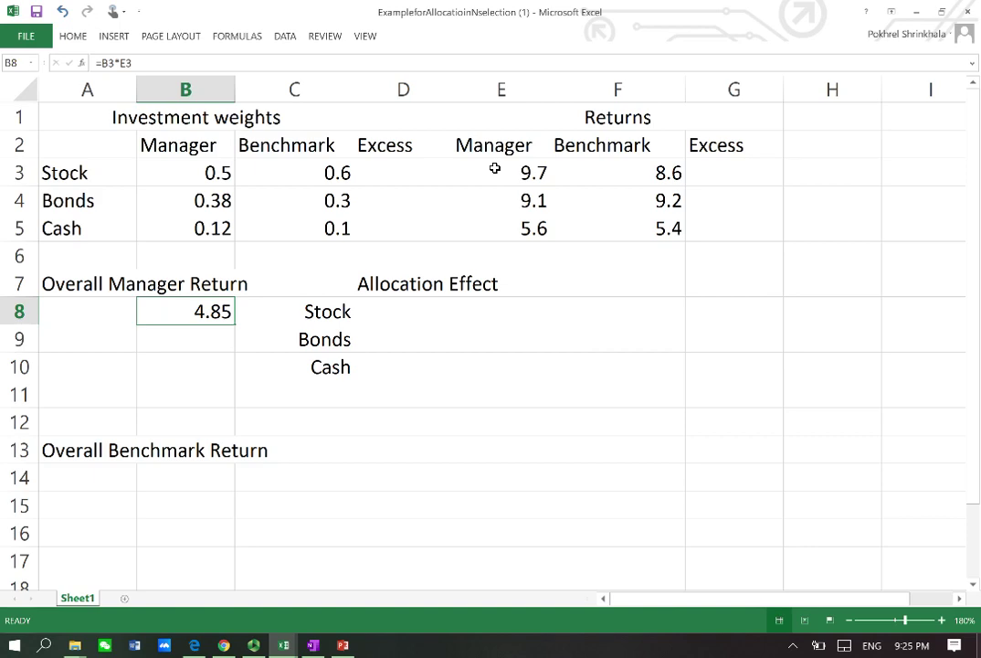
key(ctrl+c)
key(shift+Down)
key(shift+Down)
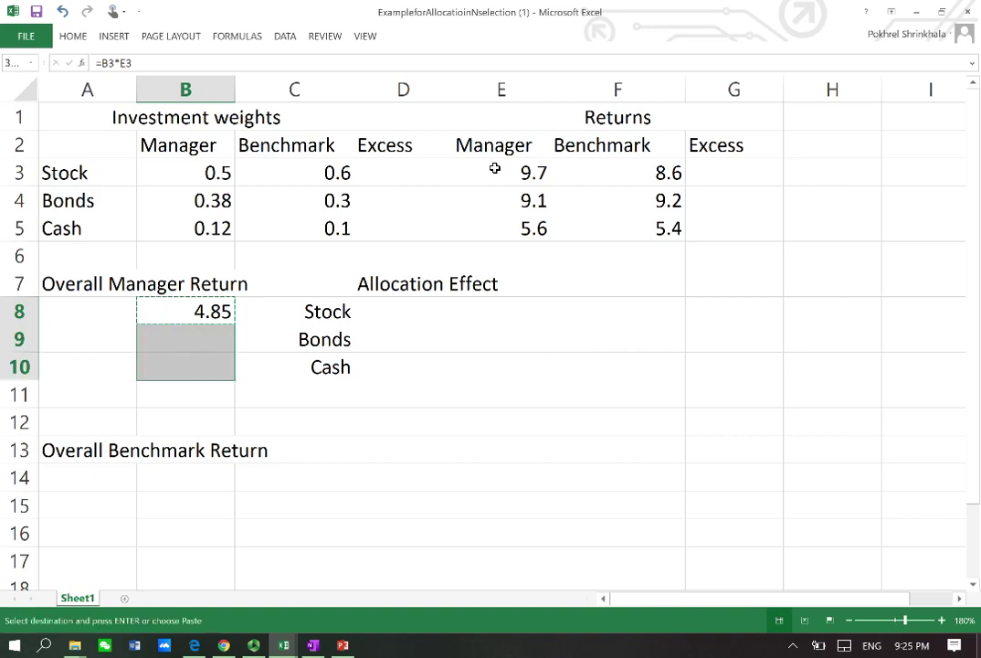
key(Return)
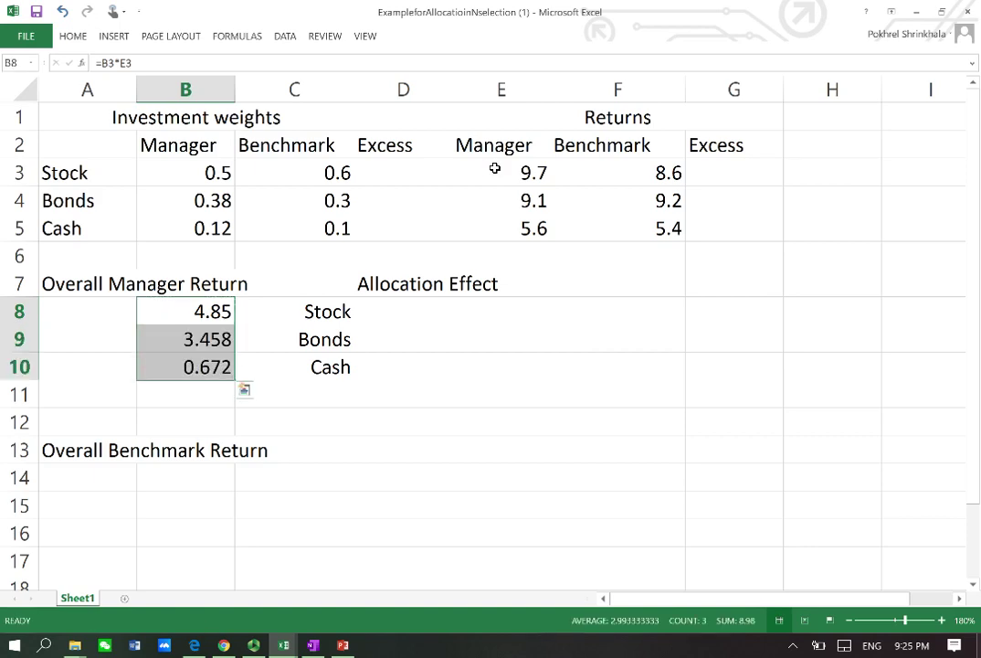
Total the overall manager return in B11 with =SUM(B8:B10)
key(Down)
key(Down)
key(Down)
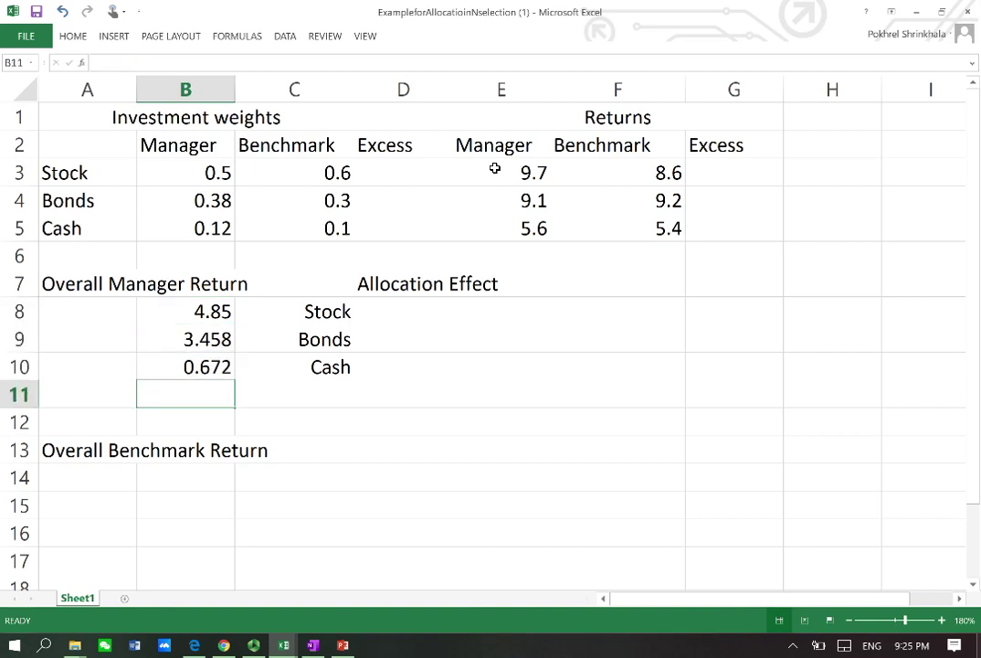
key(alt+equal)
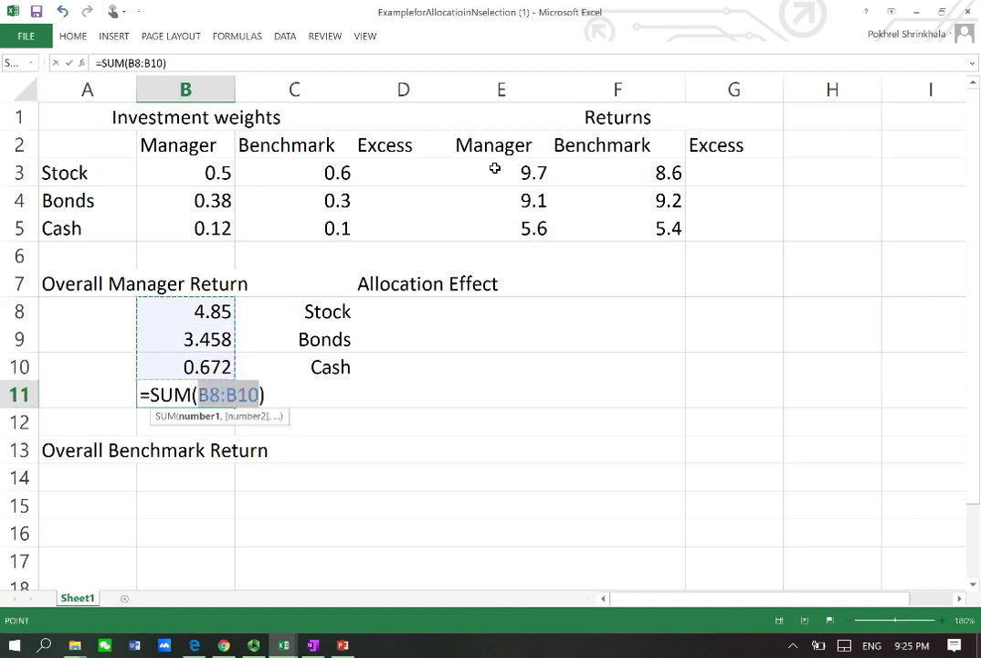
key(Return)
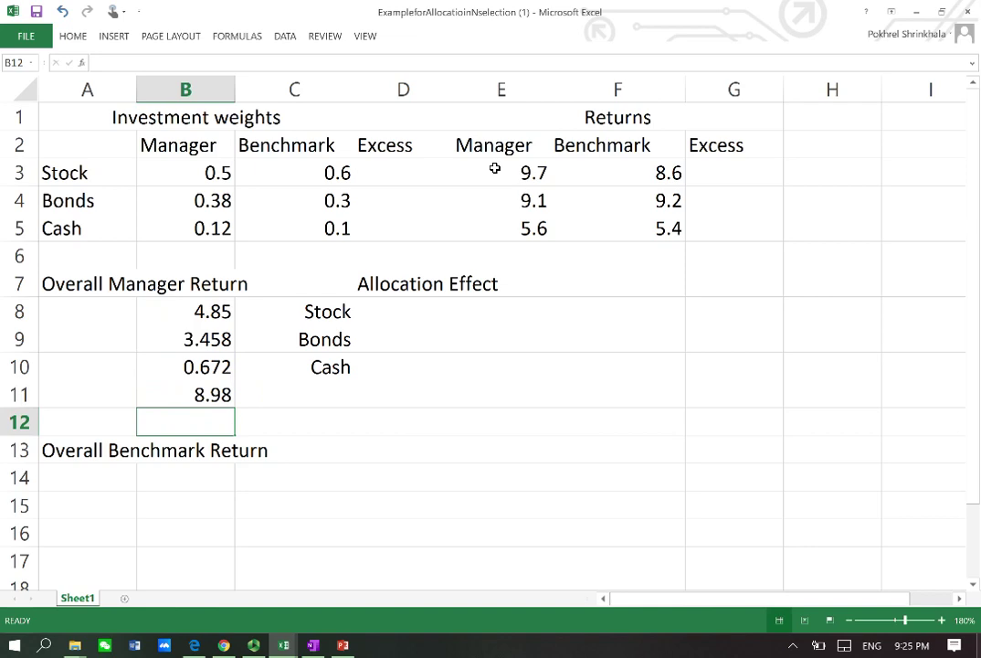
Calculate the stock's contribution to the overall benchmark return in B14 with =C3*F3
key(Down)
key(Down)
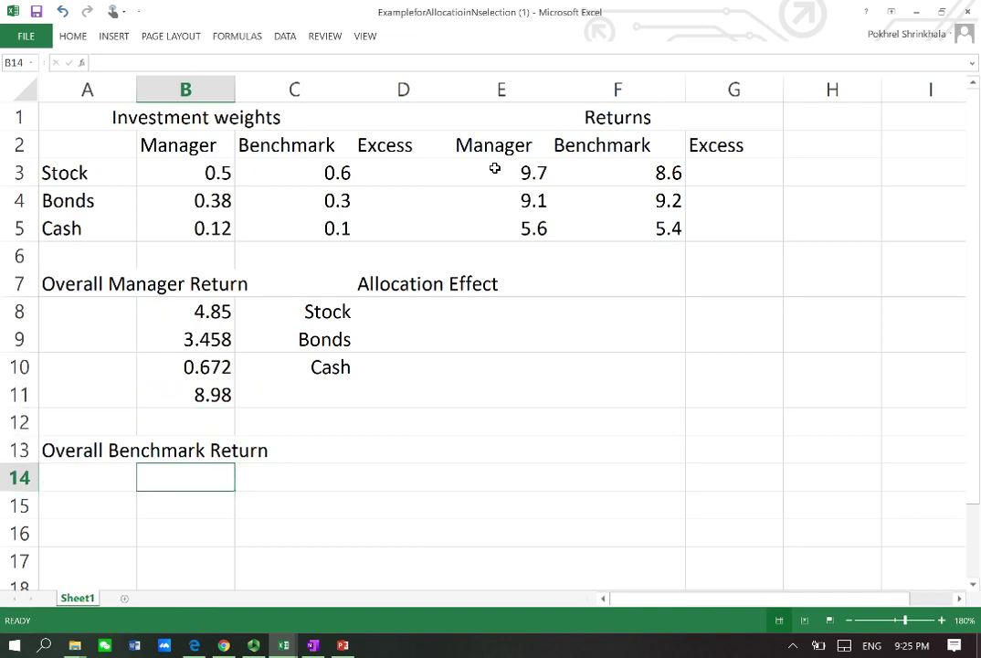
text(=)
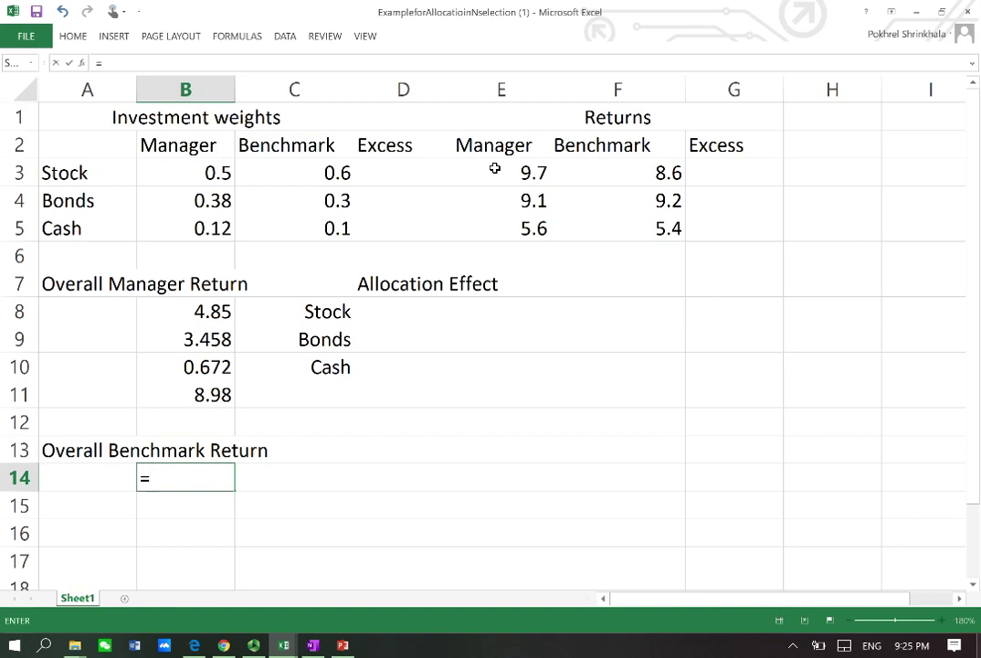
click(327, 174)
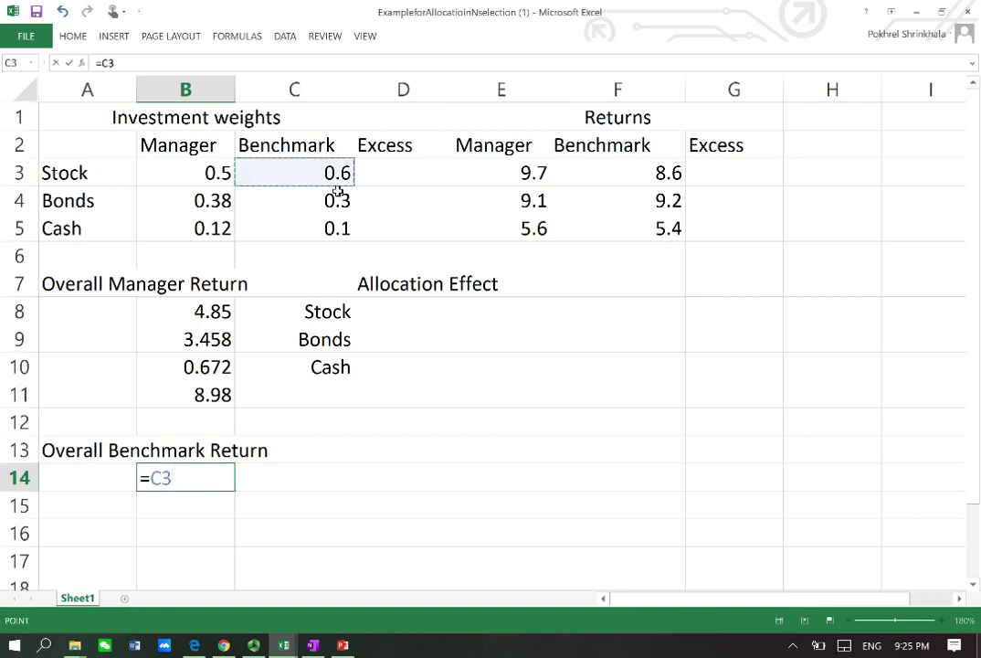
text(*)
click(651, 177)
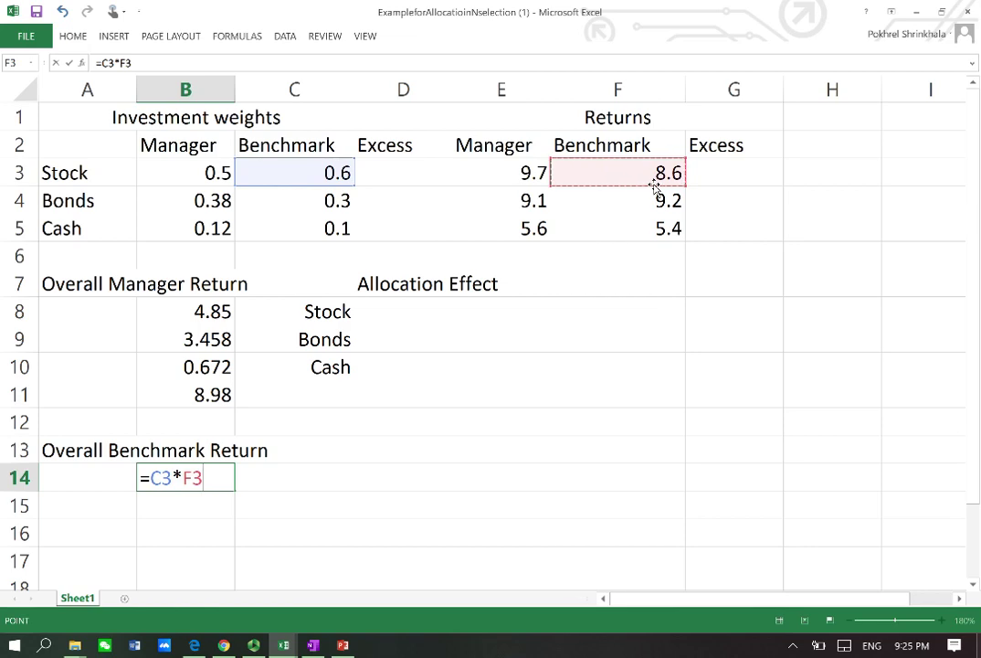
key(Return)
Copy the benchmark weight-times-return formula from B14 down to B16 for bonds and cash
key(Up)
key(ctrl+c)
key(shift+Down)
key(shift+Down)
key(ctrl+v)
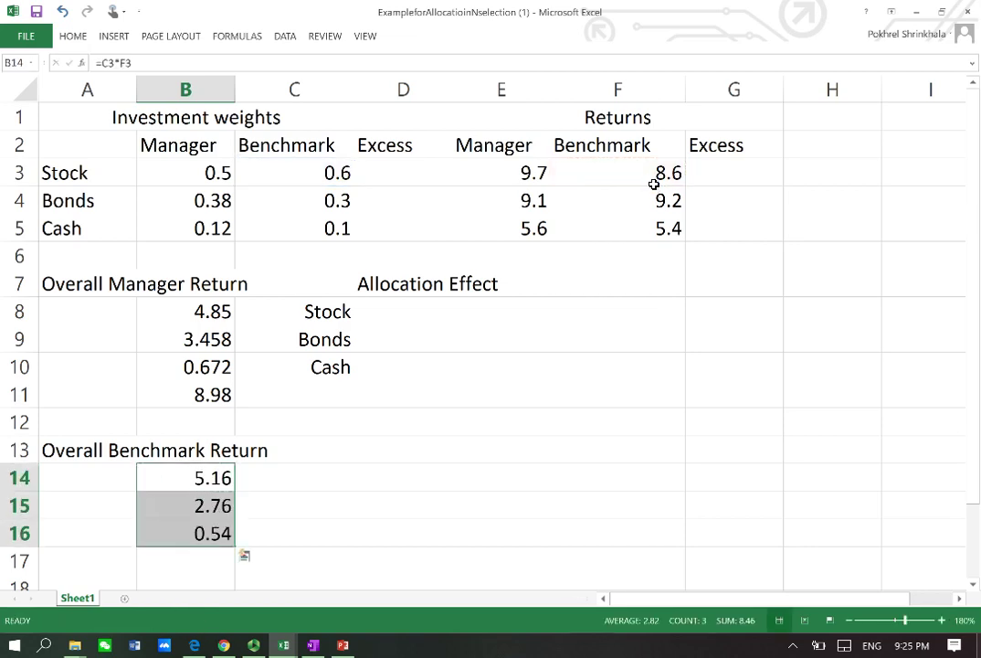
key(Escape)
Total the overall benchmark return in B17 with =SUM(B14:B16)
key(Down)
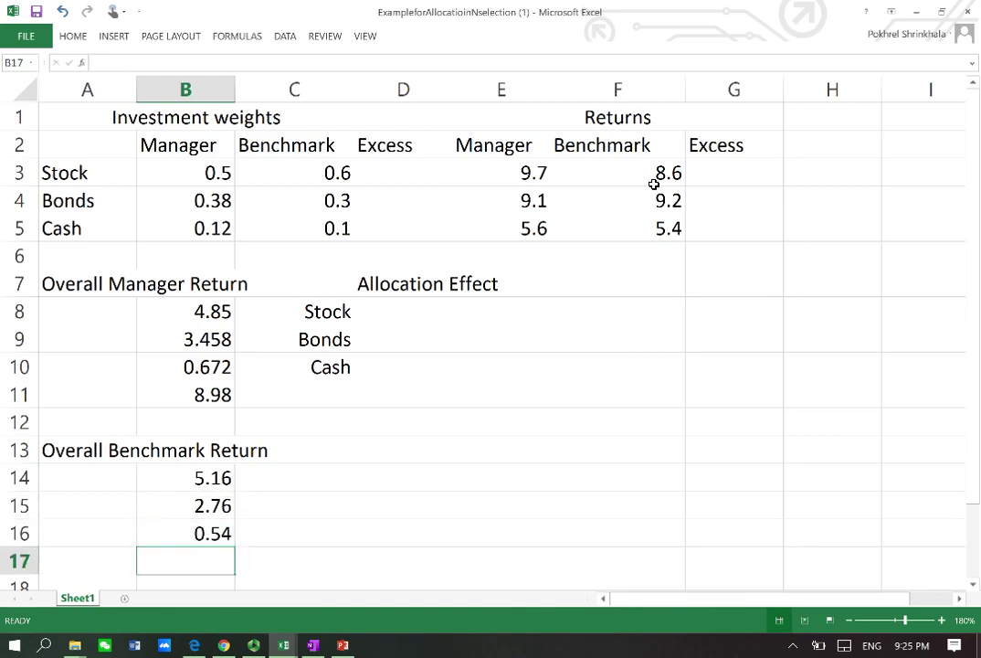
key(alt+equal)
key(Return)
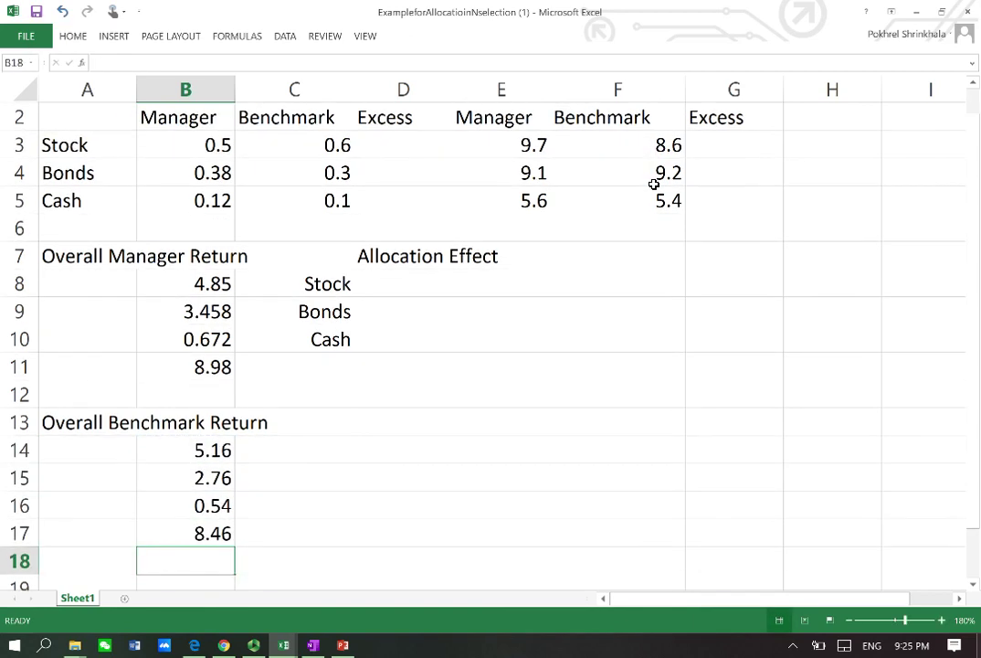
Highlight the overall benchmark return in B17 with a yellow fill
key(Up)
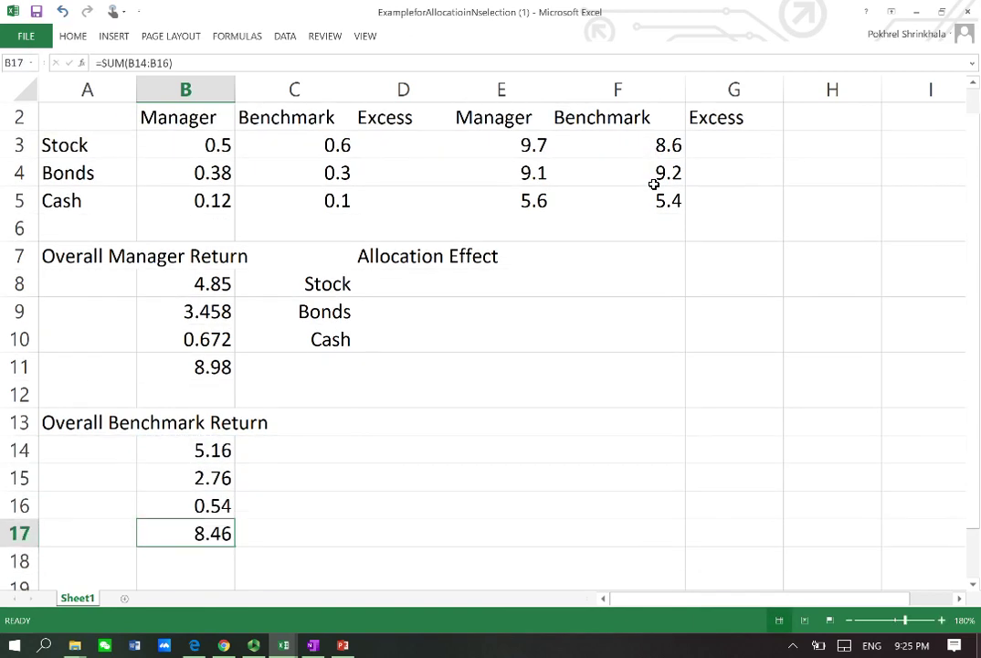
click(72, 37)
click(212, 86)
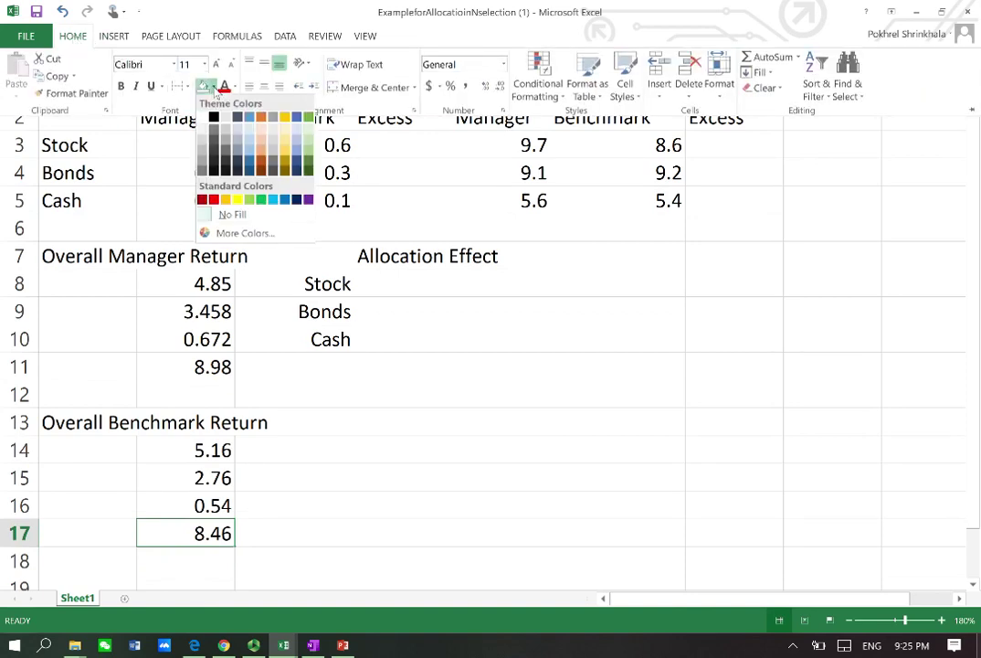
click(236, 201)
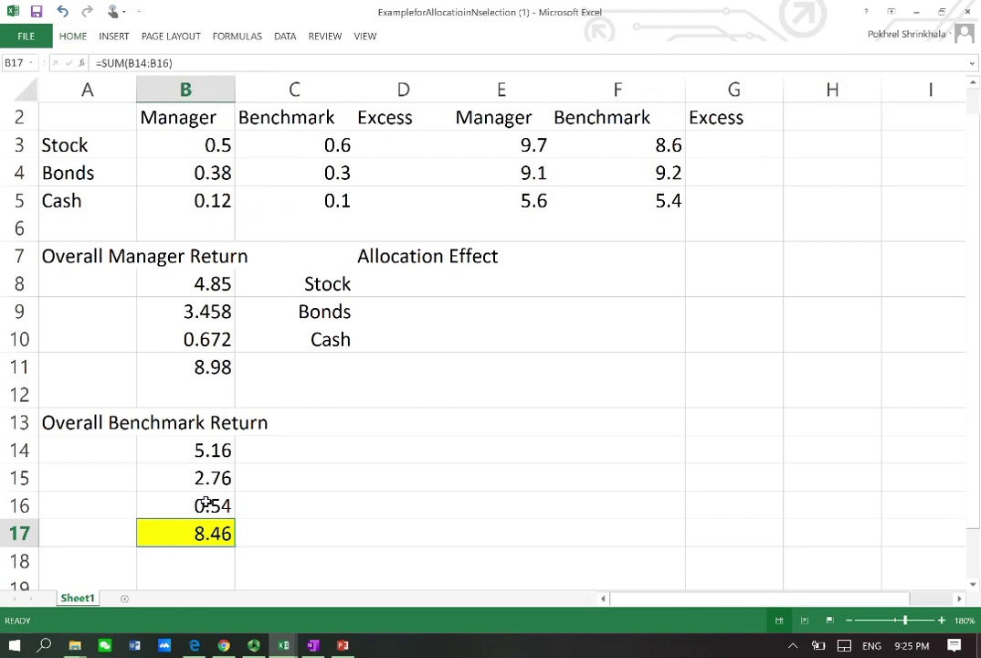
Examine the Allocation Effect formula on the PowerPoint slide alongside the benchmark returns for stock, bonds and cash in Excel
click(342, 645)
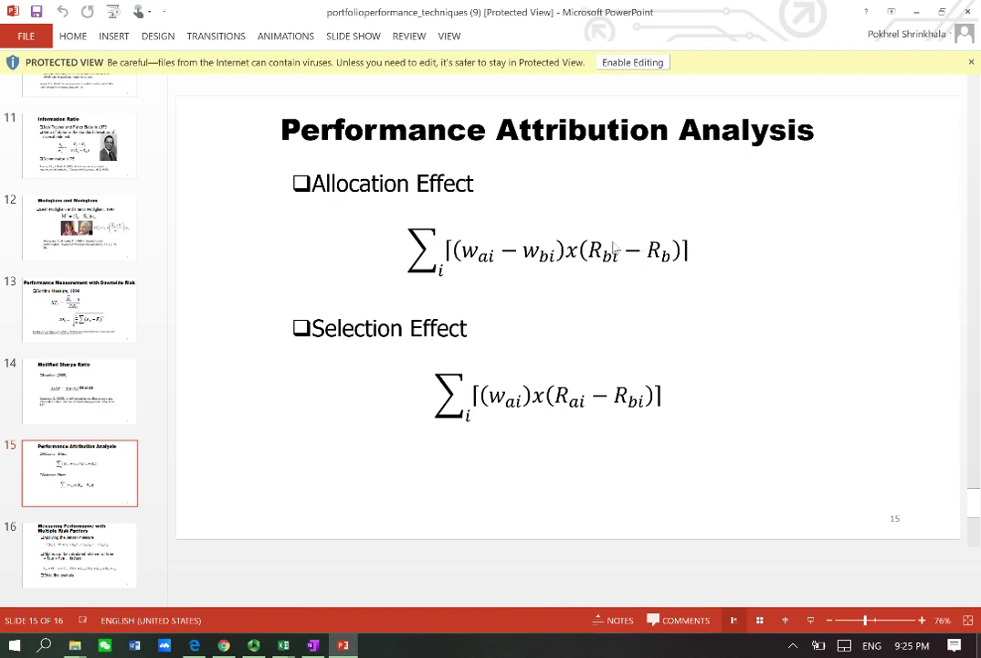
click(918, 13)
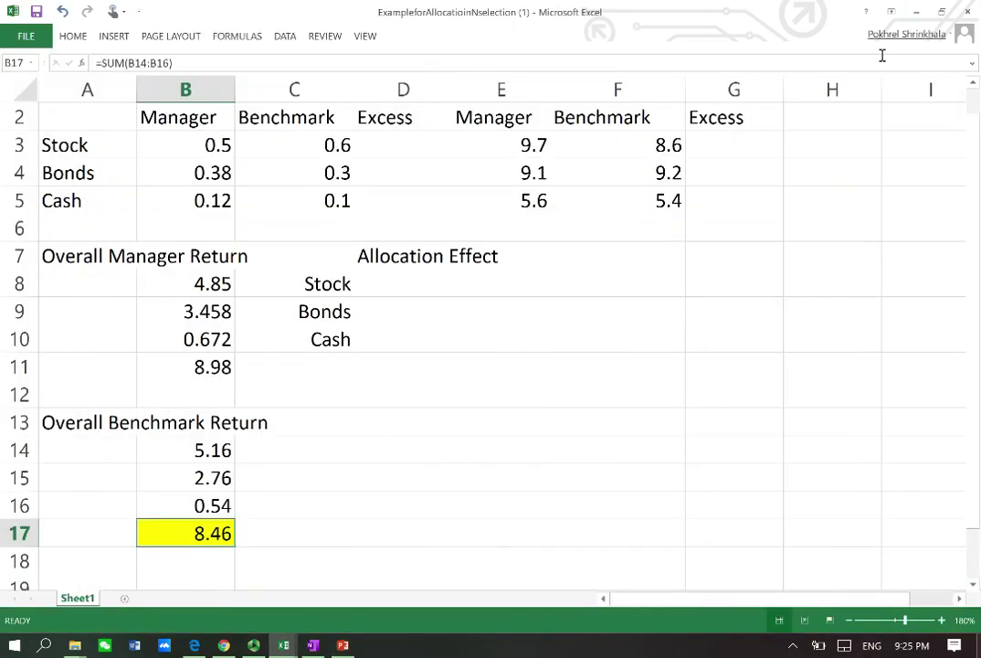
click(635, 146)
click(640, 171)
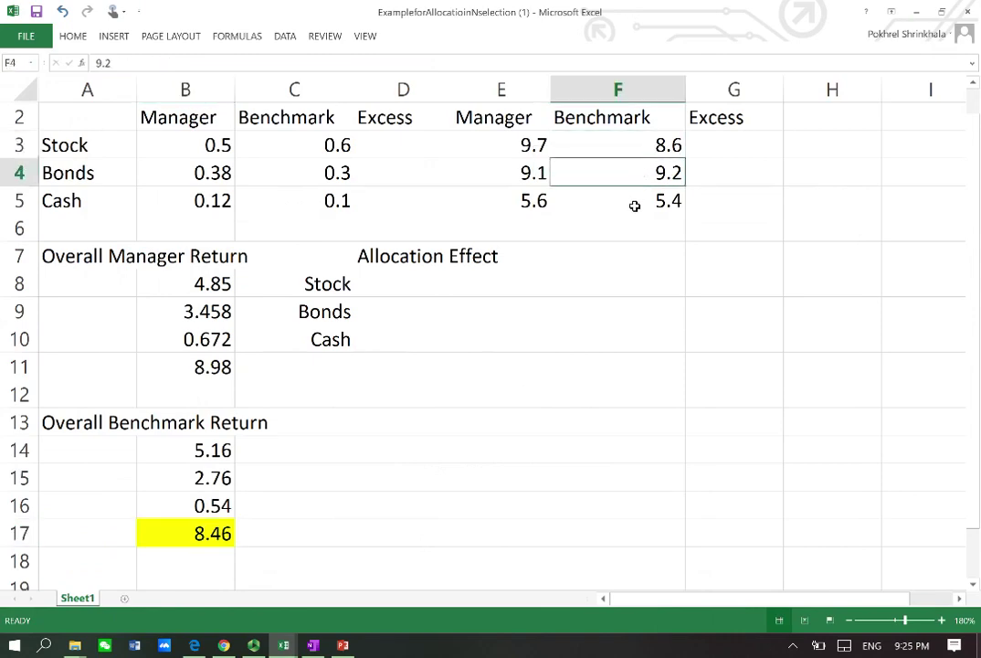
click(633, 202)
click(633, 145)
click(636, 174)
click(630, 200)
click(631, 172)
click(635, 141)
click(636, 173)
click(639, 201)
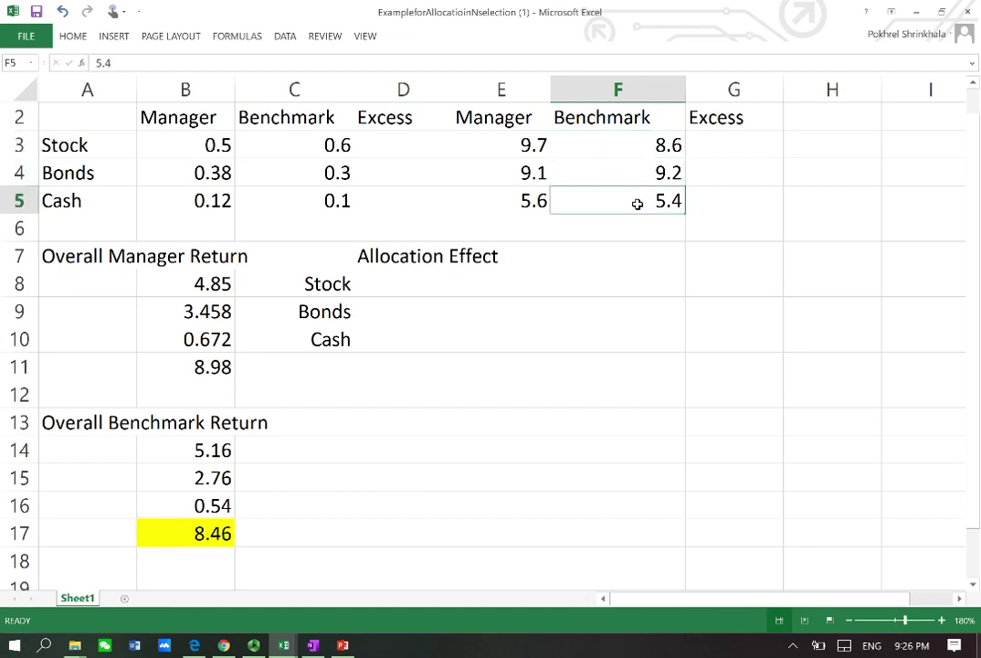
click(342, 645)
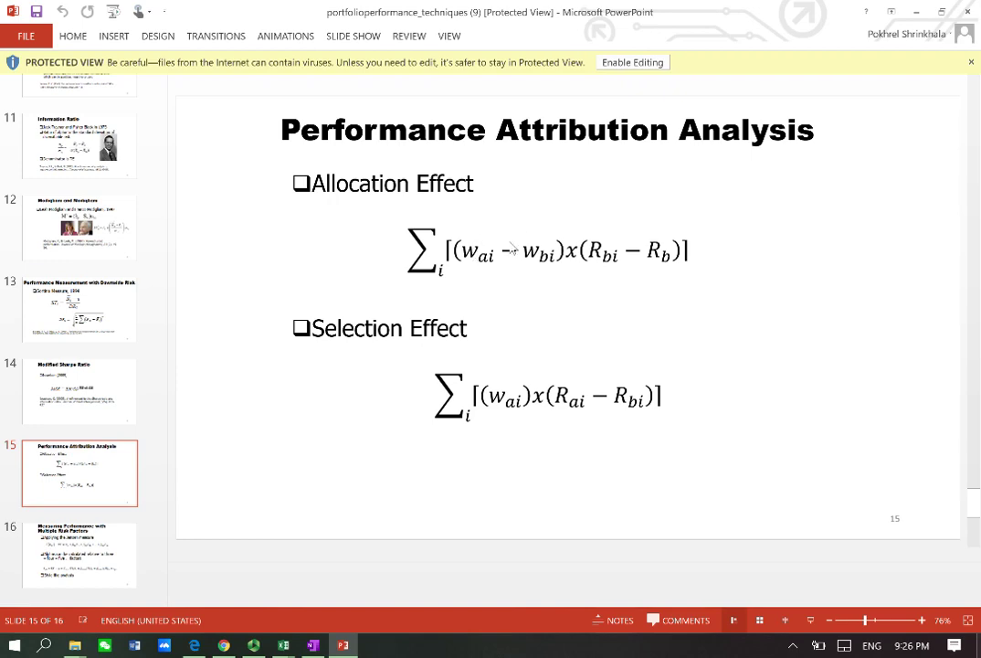
click(917, 15)
Calculate the excess investment weights with =B3-C3 in D3 and fill the formula down to D5
click(420, 144)
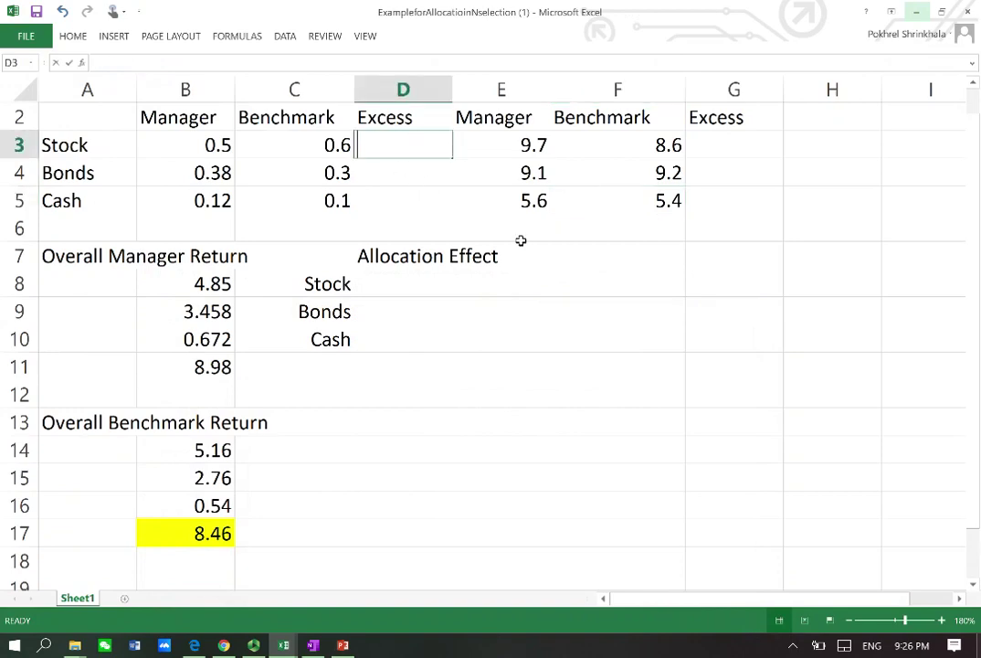
text(=B3-)
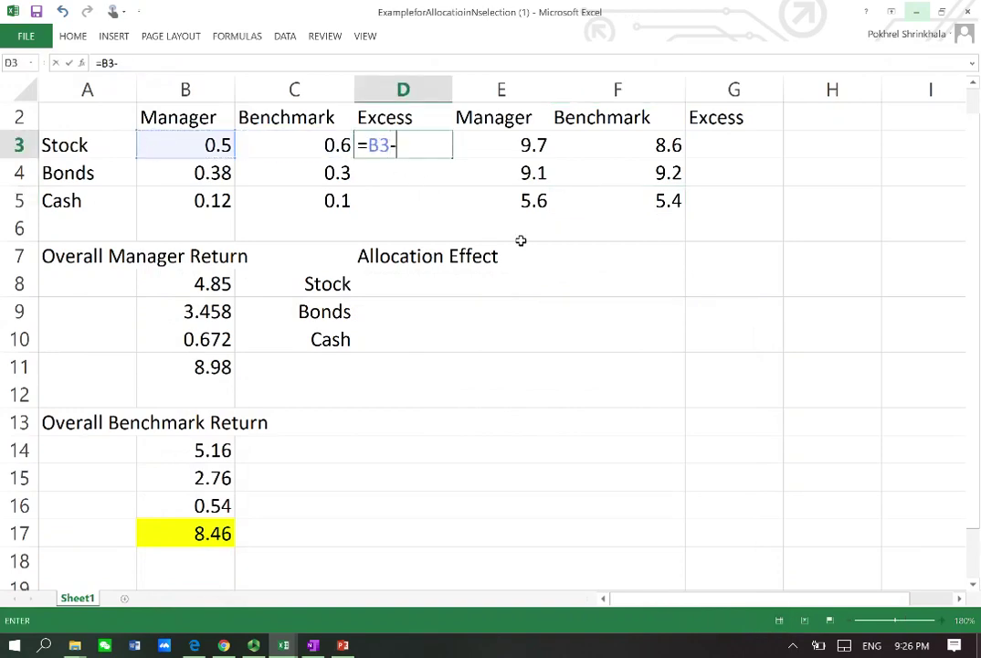
key(Left)
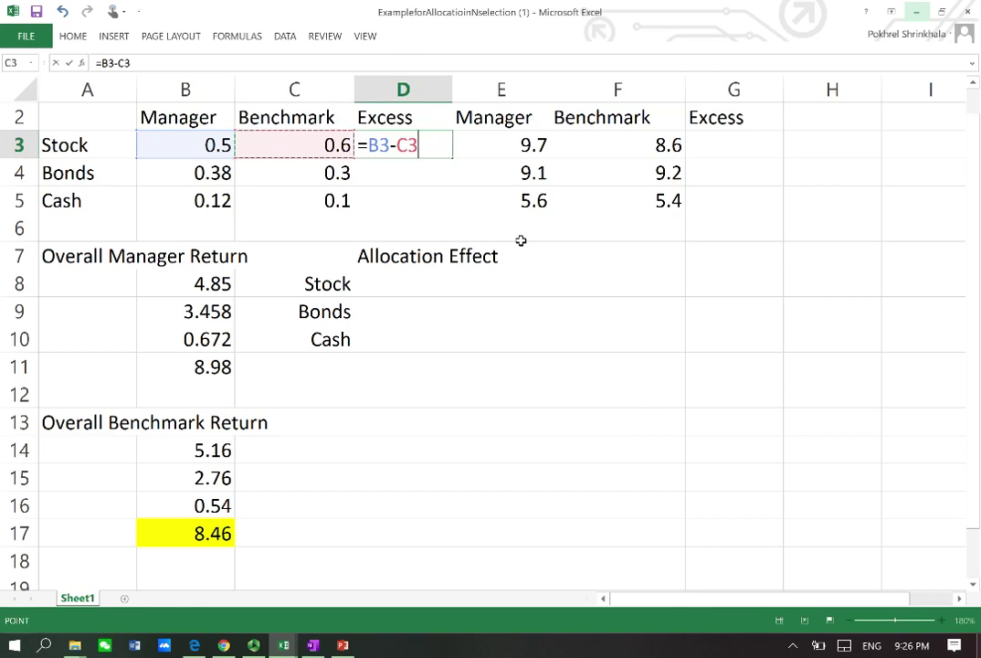
key(Return)
click(436, 144)
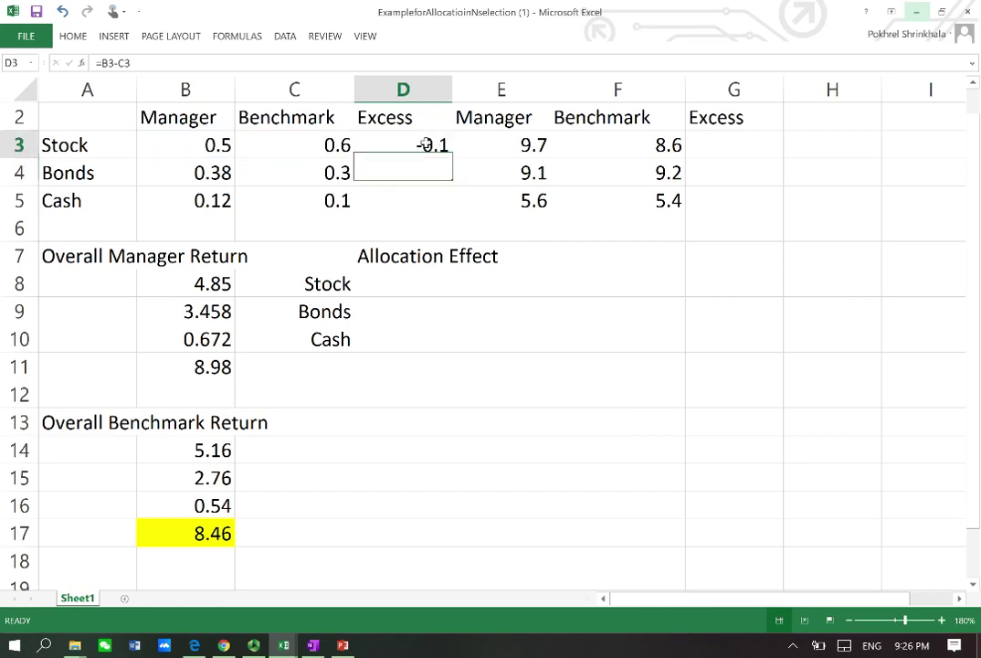
drag(452, 158, 456, 212)
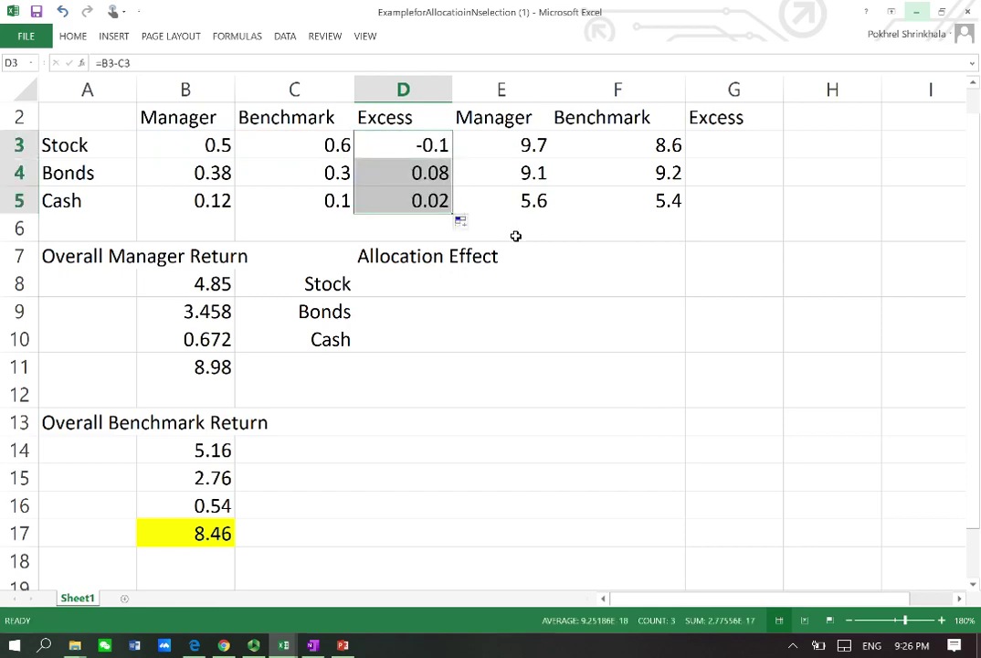
Calculate the excess returns with =E3-F3 in G3 and fill the formula down to G5
scroll(548, 192, up, 1)
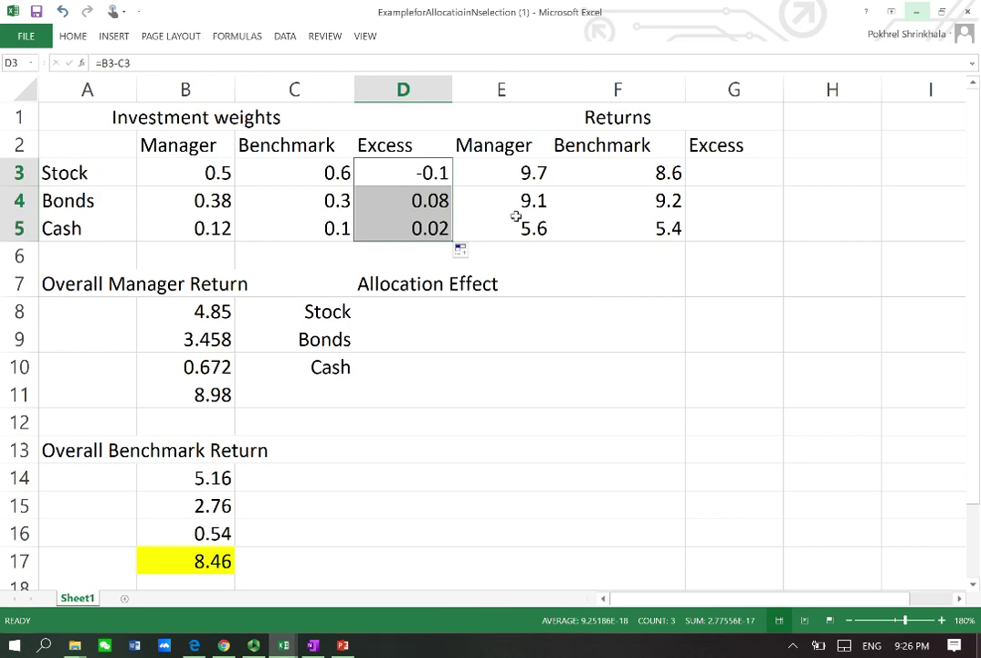
click(719, 179)
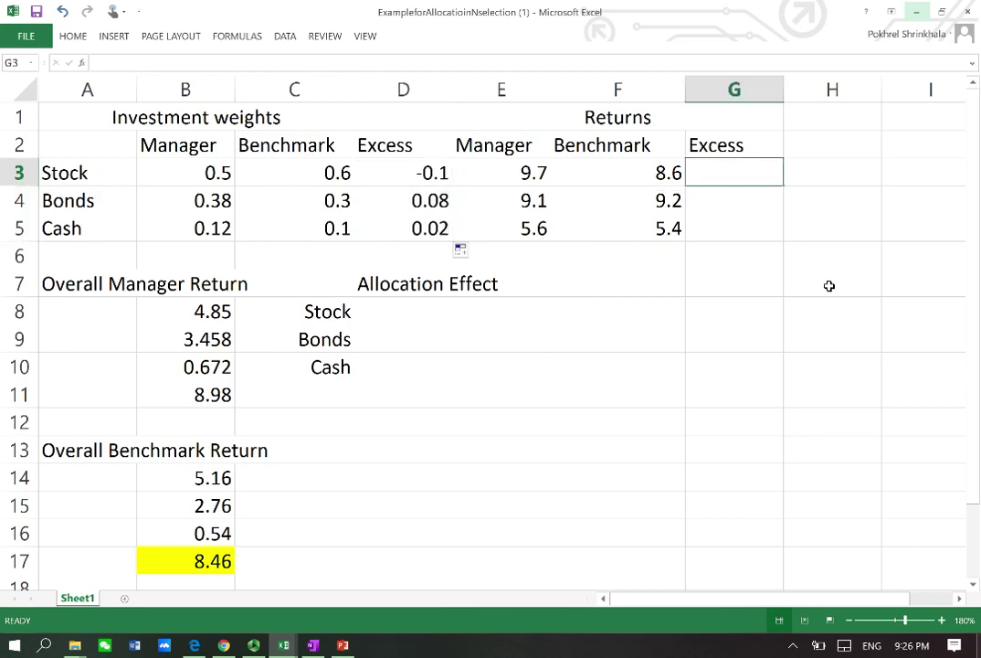
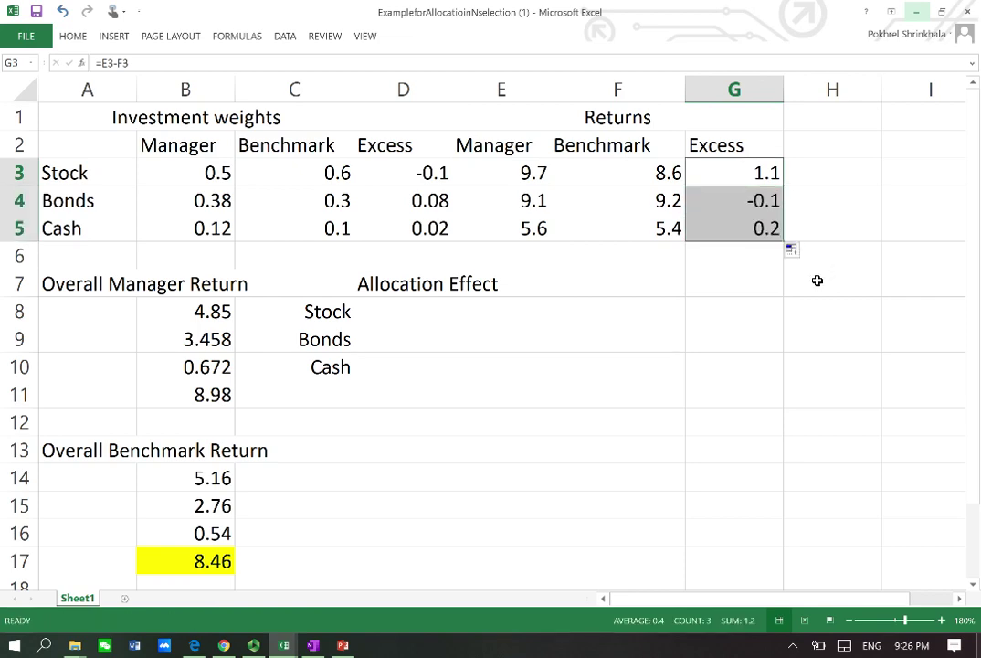
Review the excess weights and excess returns against the Performance Attribution Analysis formulas on the PowerPoint slide
drag(411, 146, 424, 221)
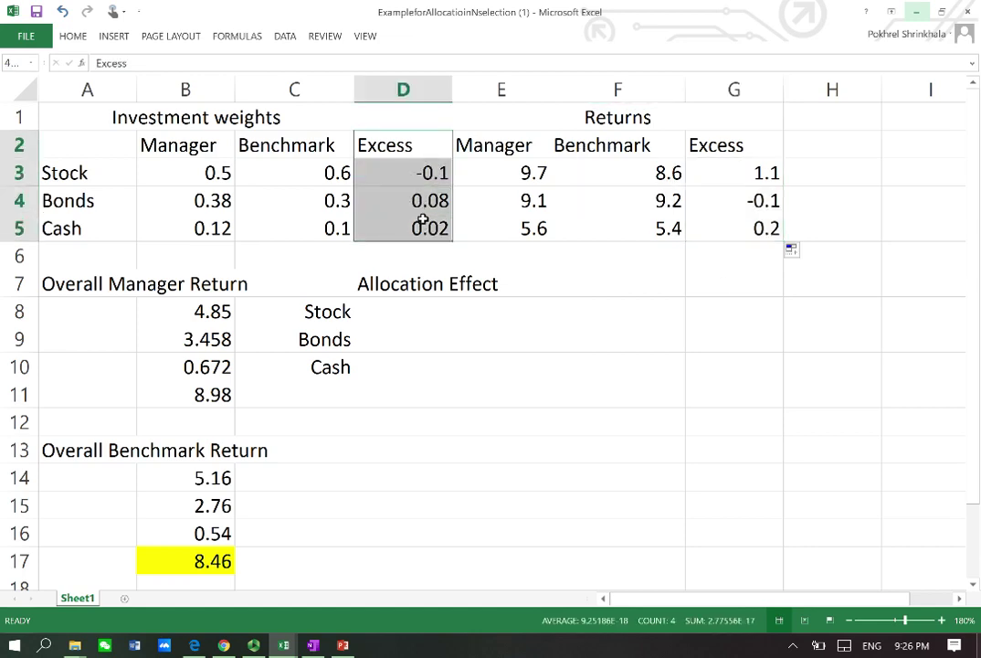
click(343, 646)
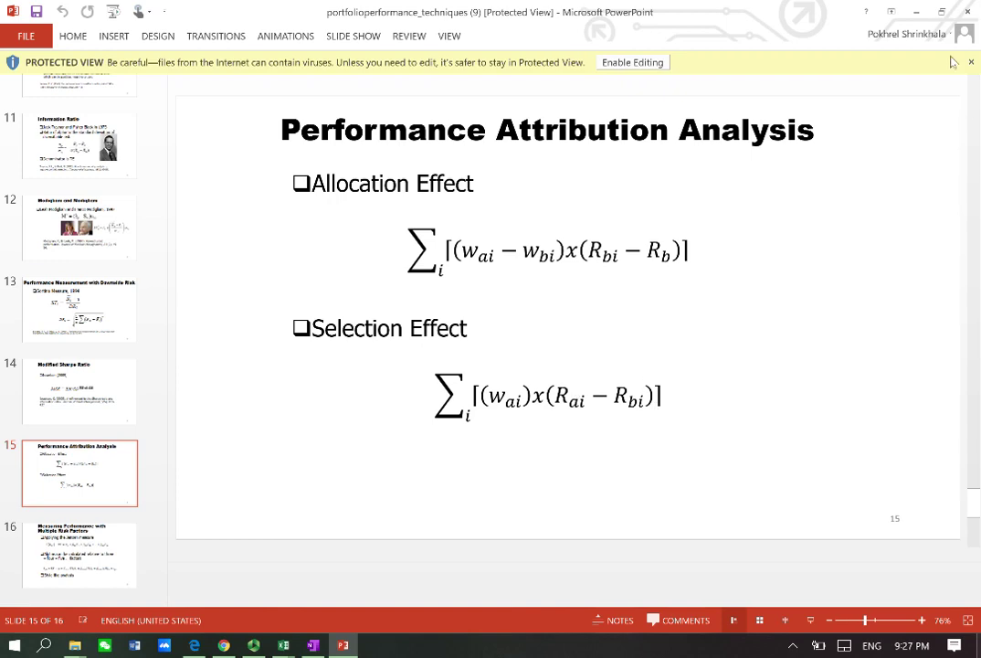
click(918, 14)
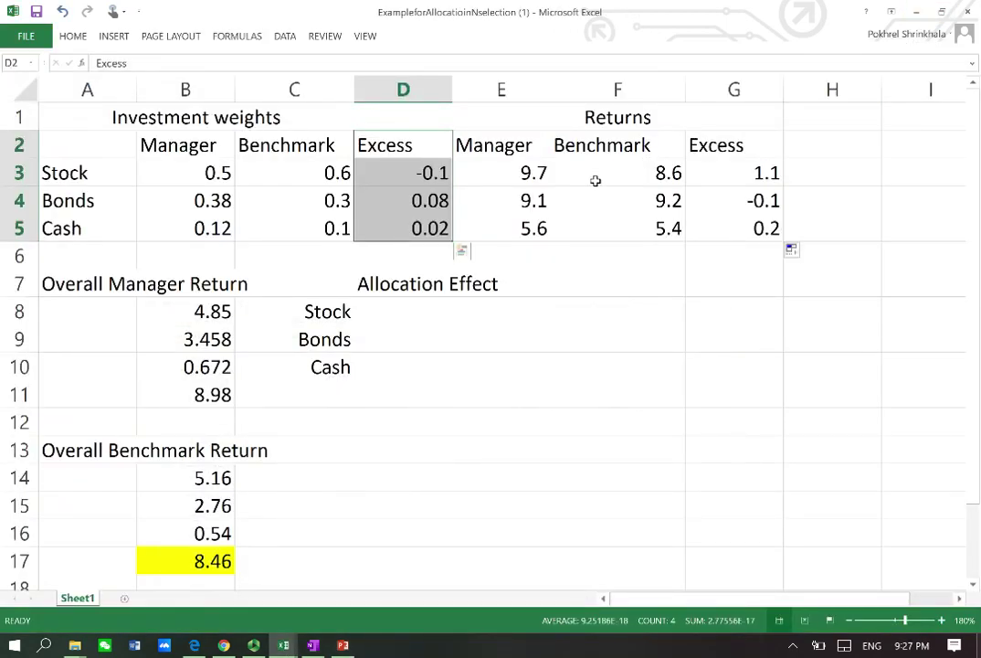
key(Right)
key(Right)
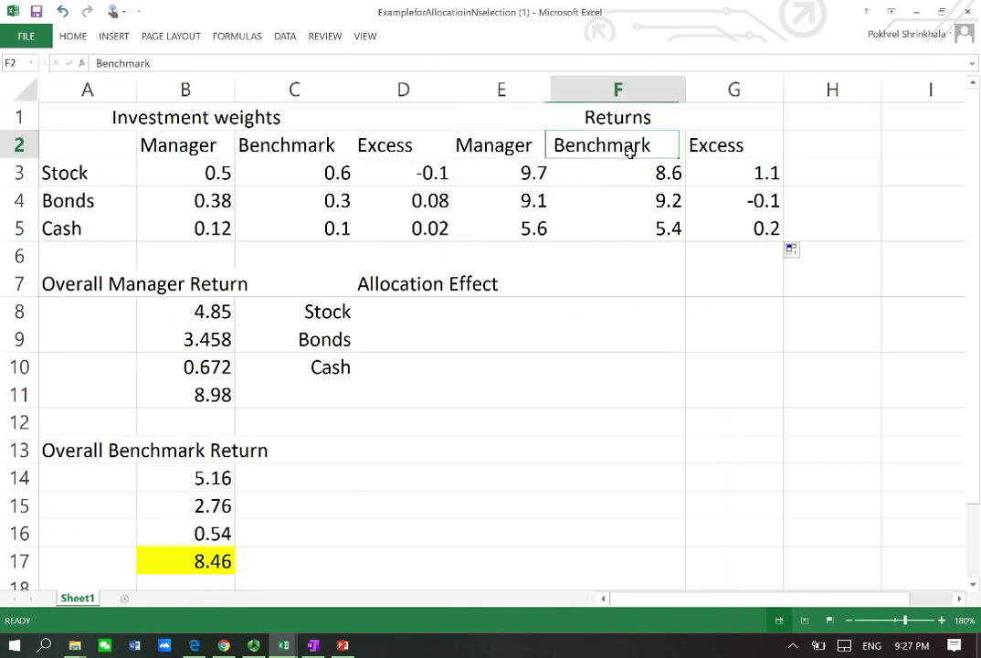
drag(742, 146, 736, 227)
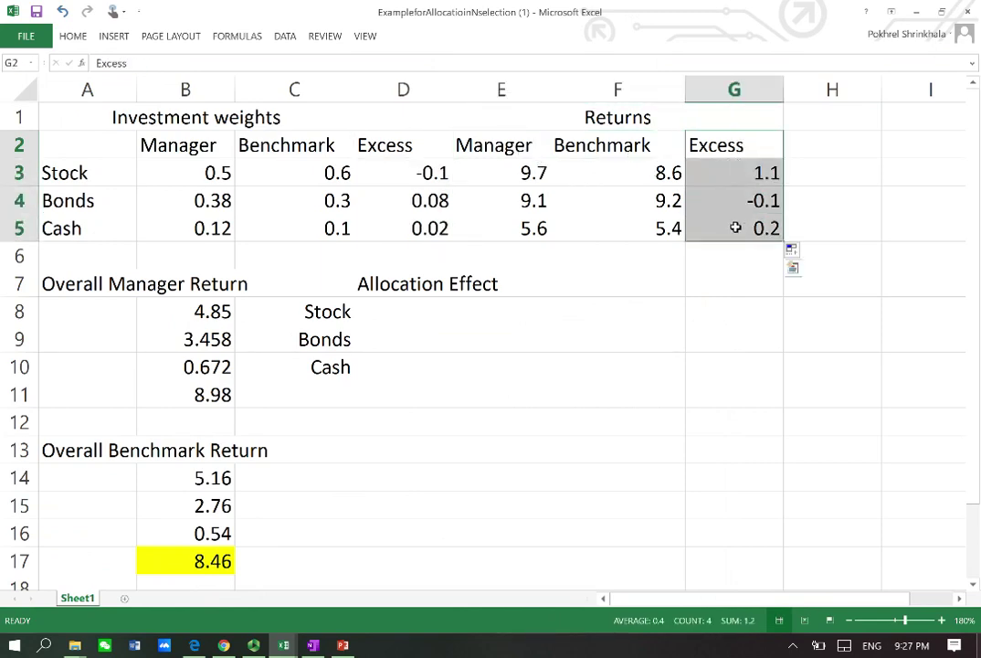
click(661, 281)
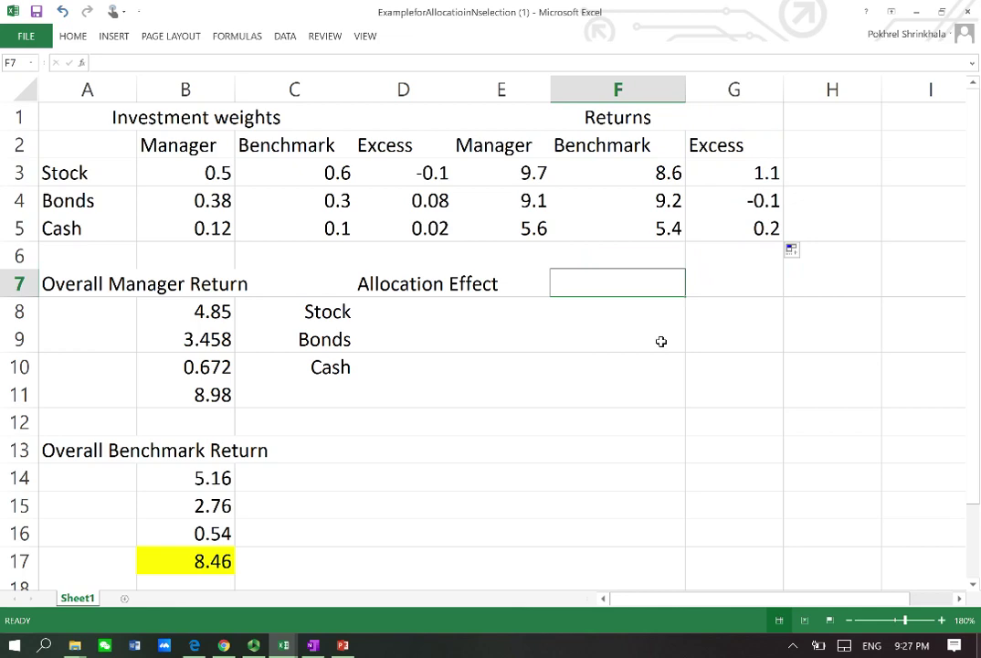
Compare the overall manager return in B11 with the overall benchmark return in B17
click(100, 279)
click(169, 289)
click(218, 393)
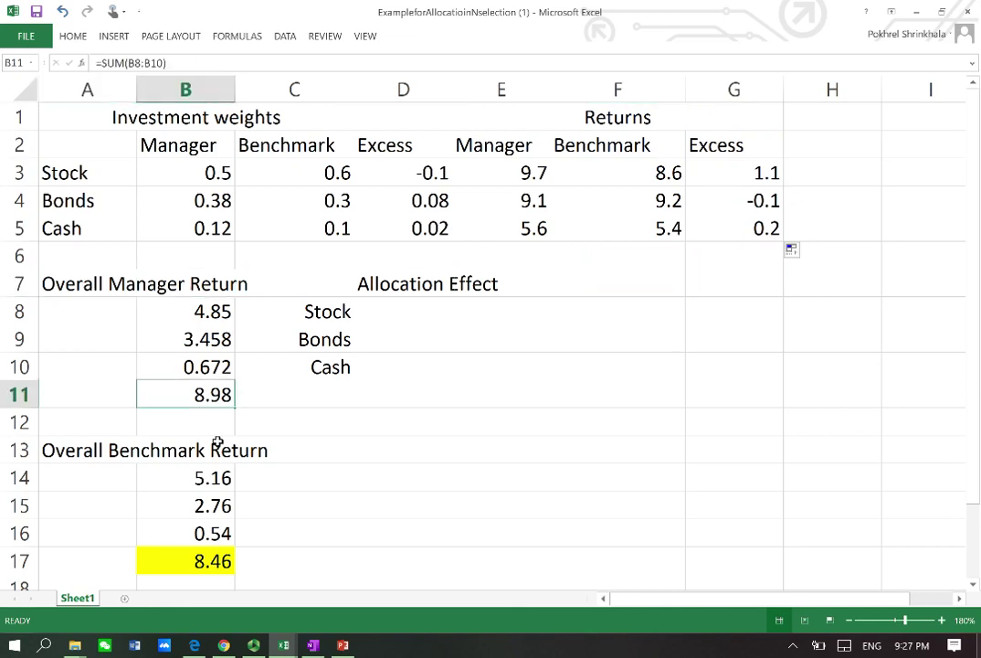
click(81, 452)
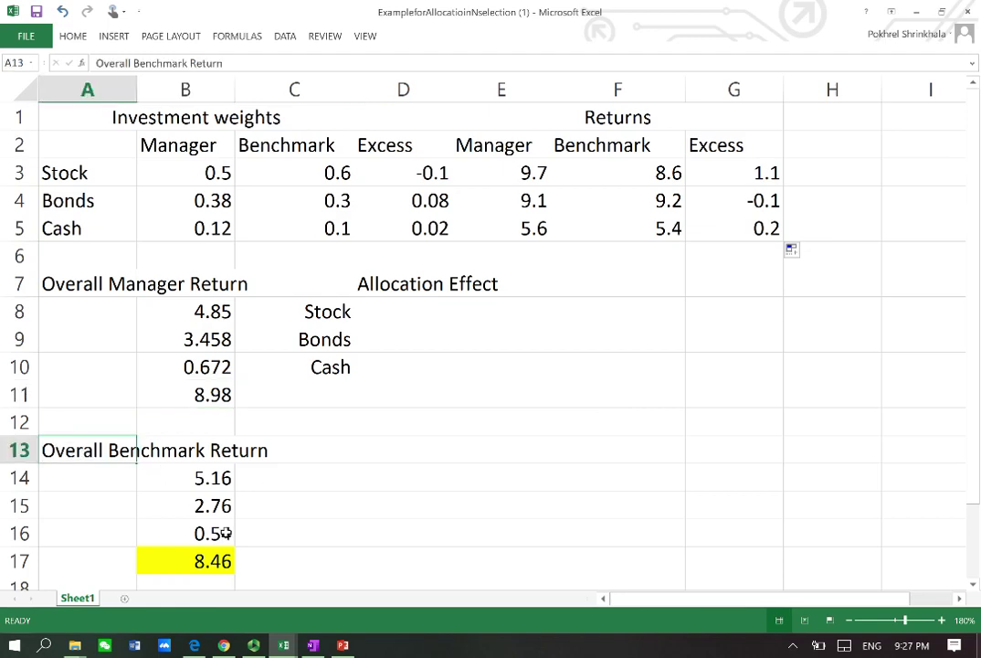
click(203, 563)
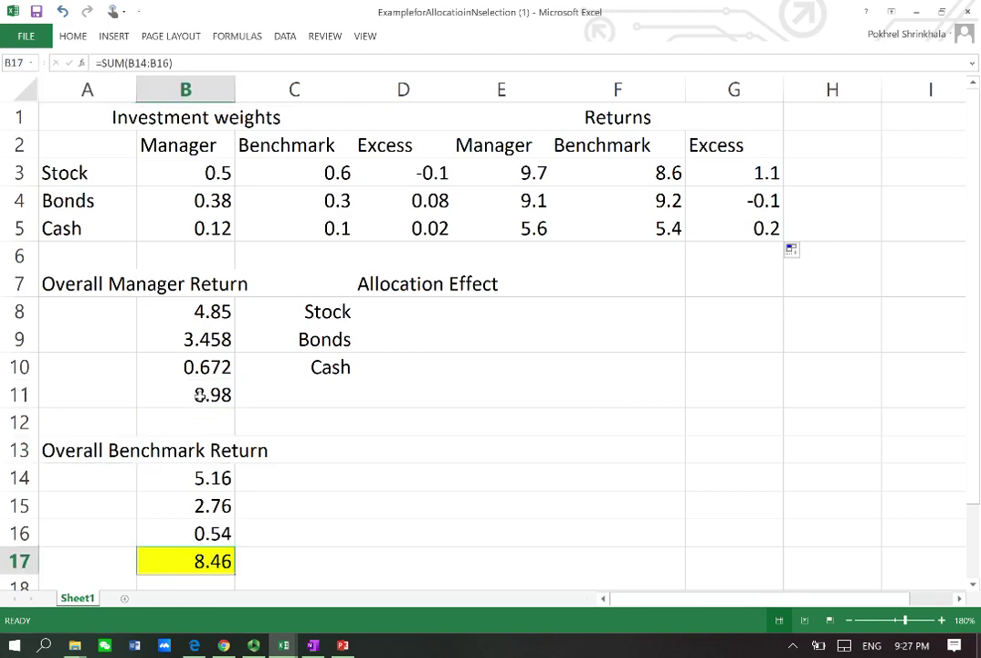
click(201, 394)
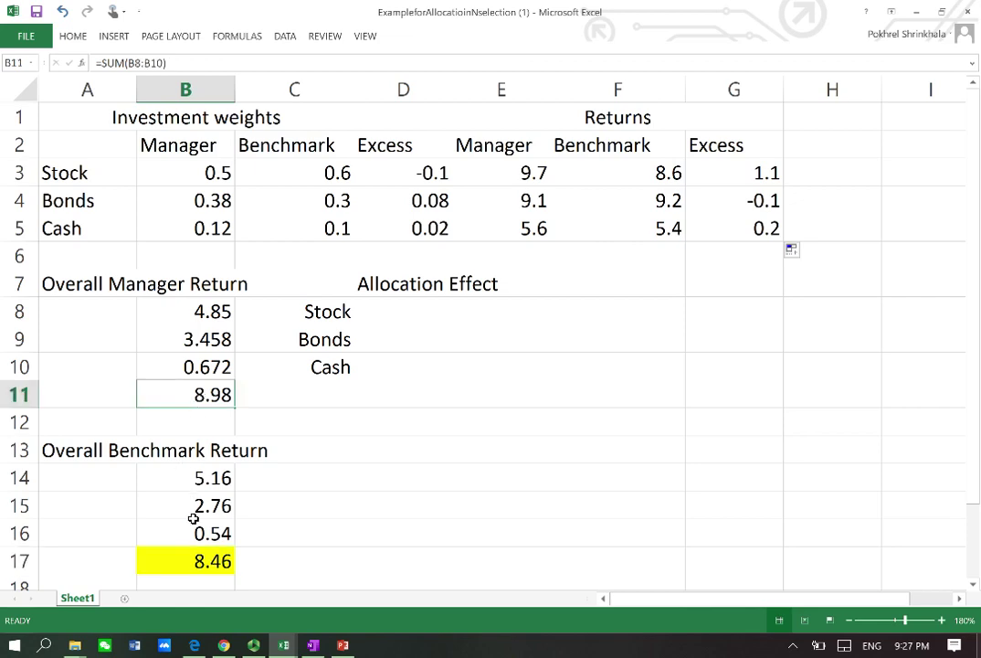
click(196, 570)
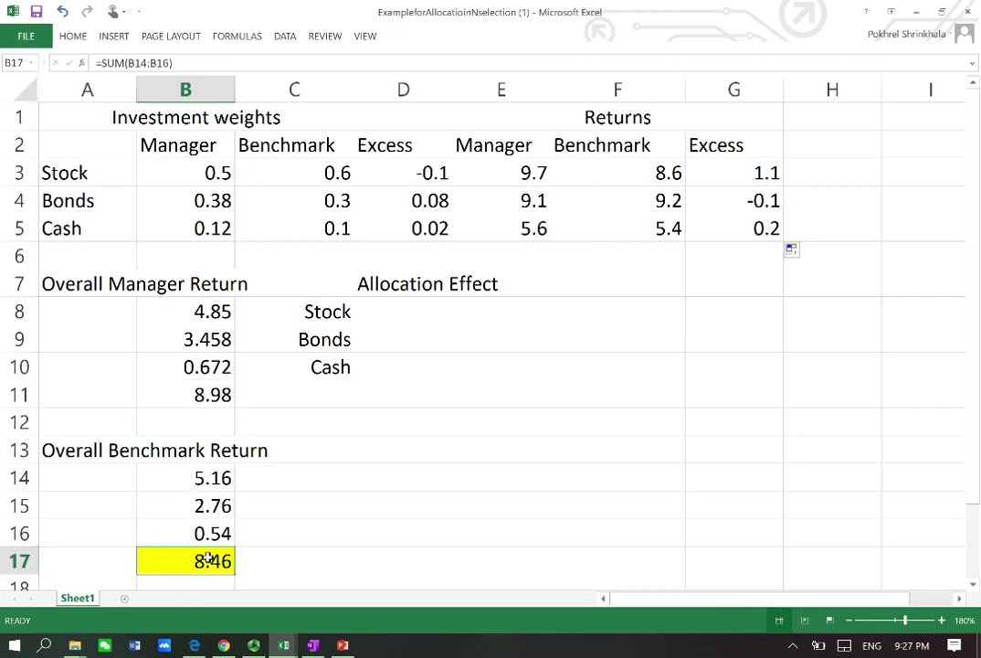
click(245, 535)
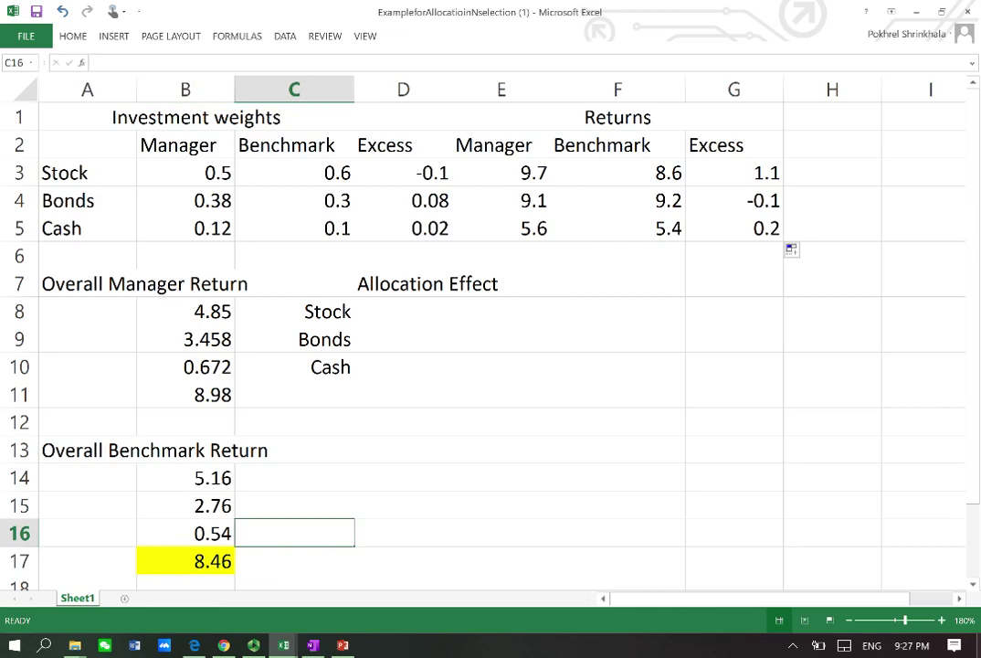
Calculate the difference between the overall manager and benchmark returns with =B11-B17 in B19
key(Down)
key(Down)
key(Down)
key(Left)
text(=)
key(Up)
key(Up)
key(Up)
key(Up)
key(Up)
key(Up)
key(Up)
key(Up)
text(-)
key(Up)
key(Up)
key(Return)
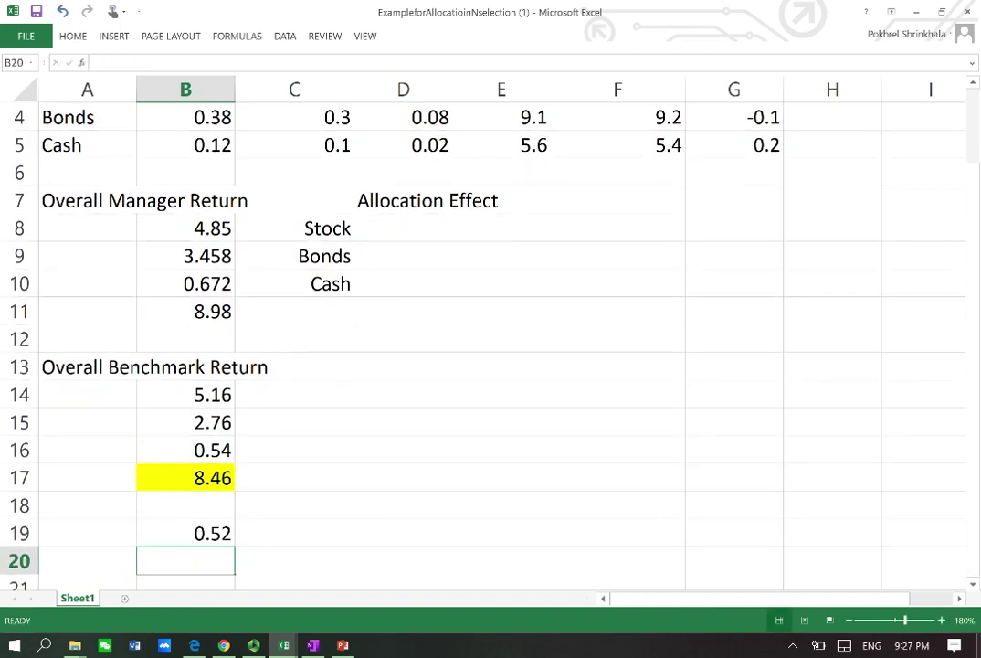
click(186, 533)
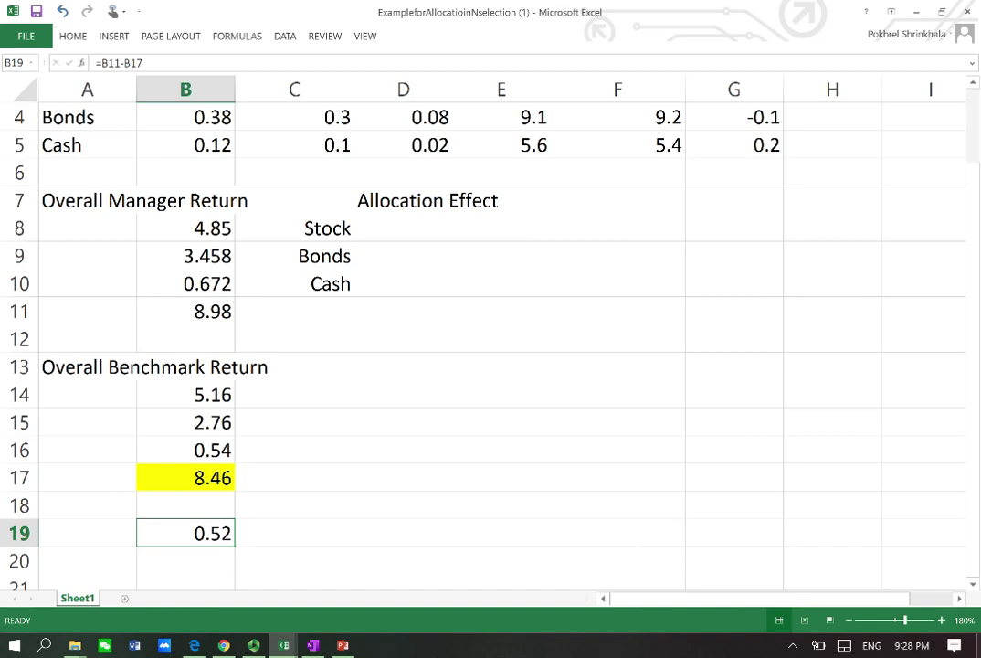
Review the stock, bonds and cash rows and the overall return calculations before working out the allocation effect
click(413, 233)
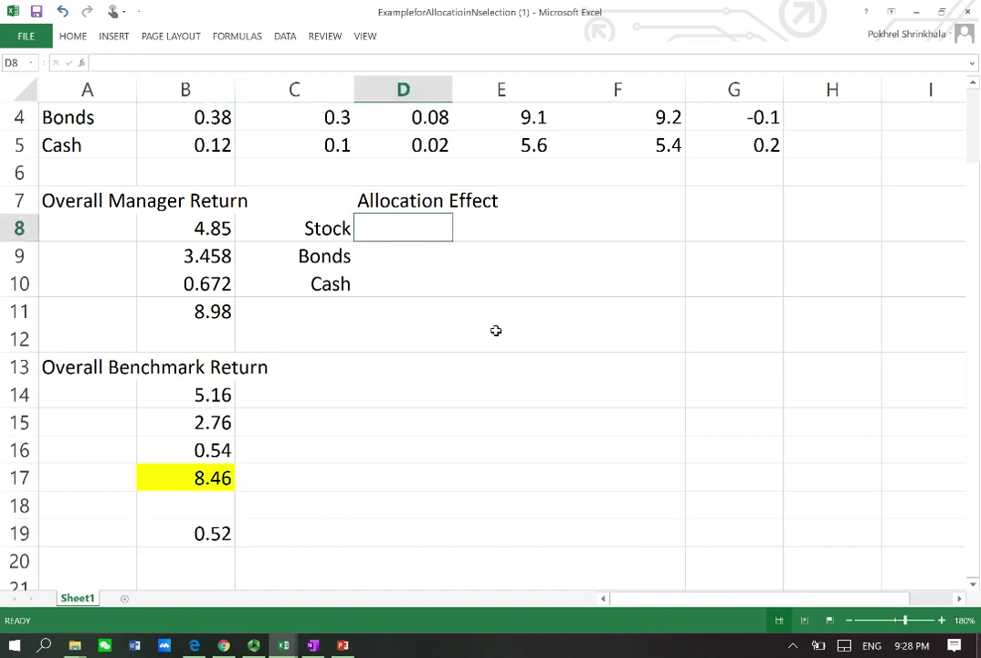
key(Up)
key(Up)
key(Up)
key(Up)
key(Up)
key(Up)
key(Up)
key(Down)
key(Down)
key(Left)
key(Left)
key(Down)
key(Down)
key(Down)
key(Up)
key(Up)
key(Up)
key(Left)
key(Down)
key(Down)
key(Down)
key(Right)
key(Right)
key(Right)
key(Right)
key(Down)
key(Down)
key(Left)
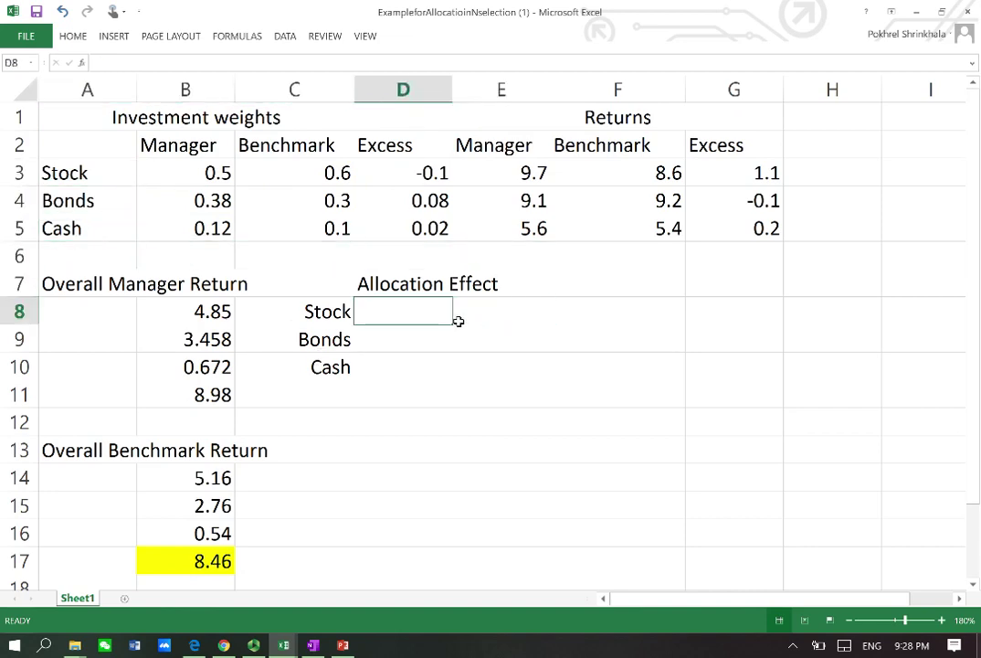
Match the Allocation Effect formula on the PowerPoint slide with the excess weights, the benchmark returns in F3:F5 and the overall benchmark return
click(342, 645)
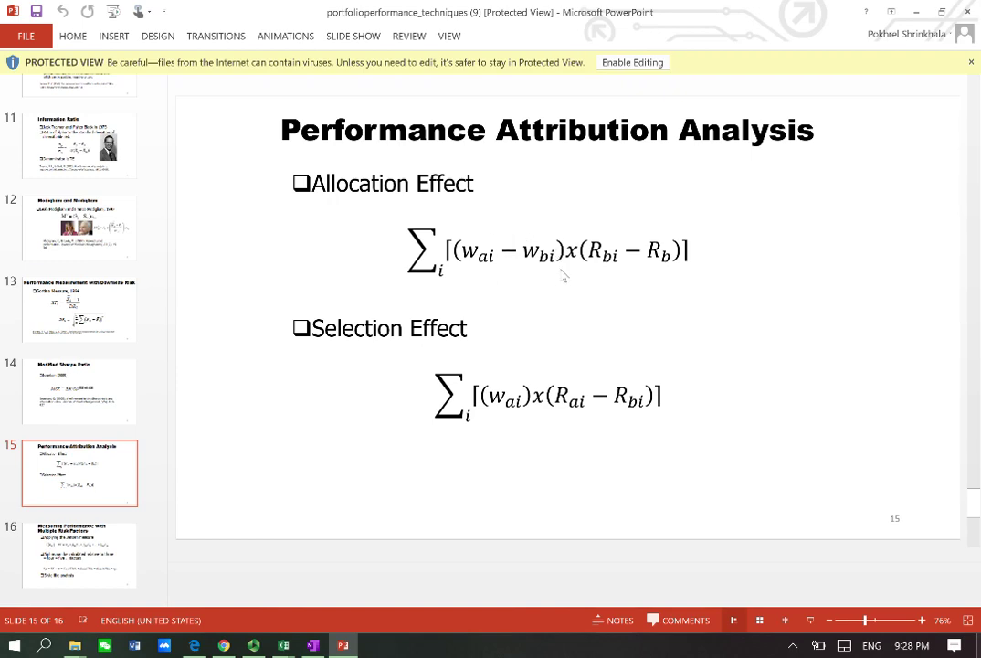
click(917, 16)
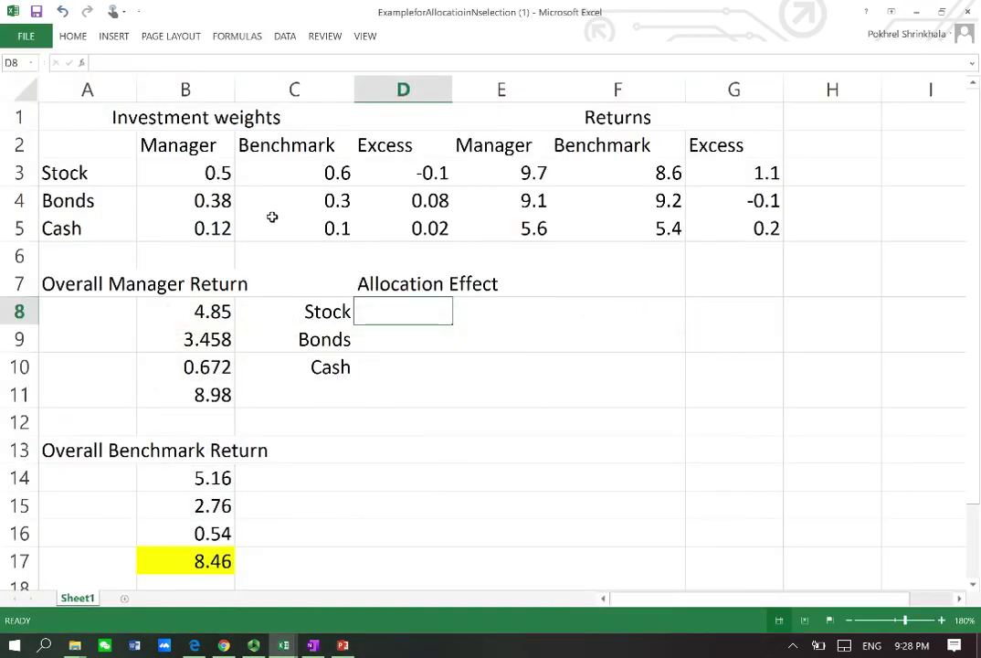
drag(427, 148, 428, 229)
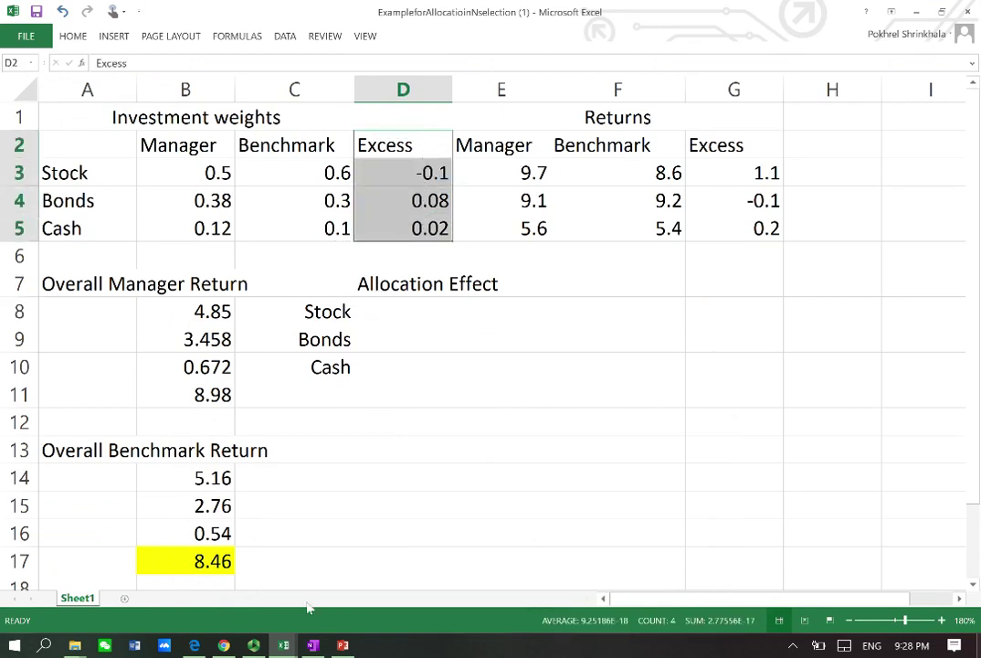
click(343, 646)
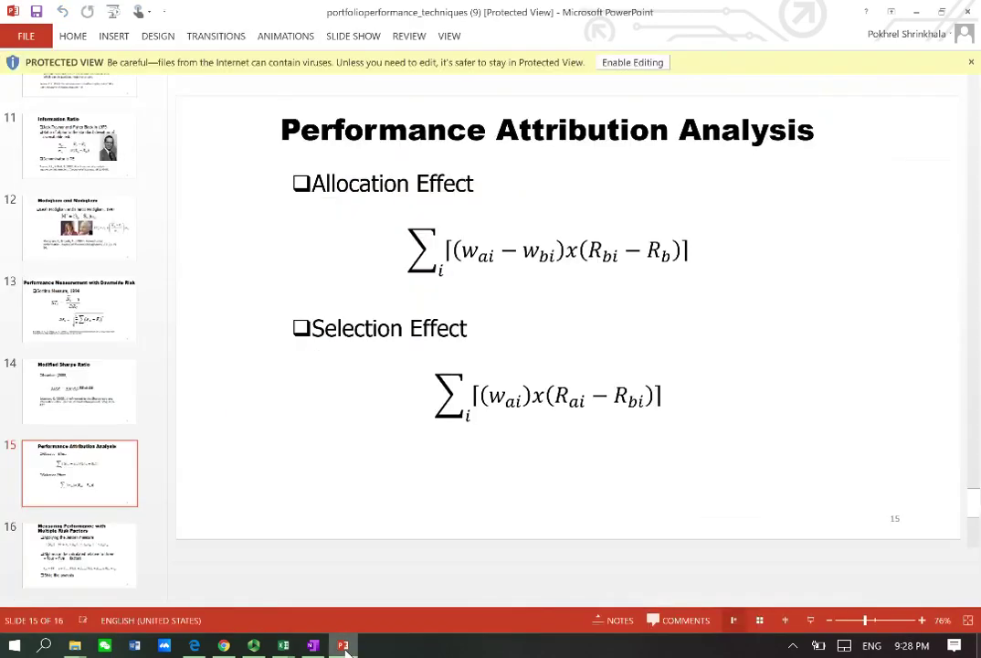
click(915, 12)
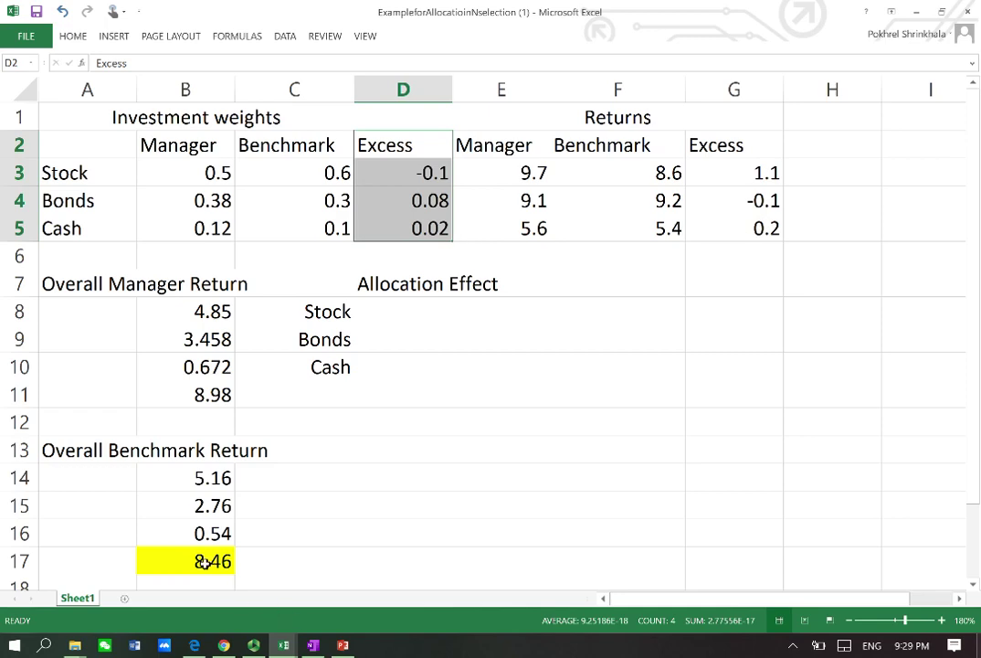
click(632, 173)
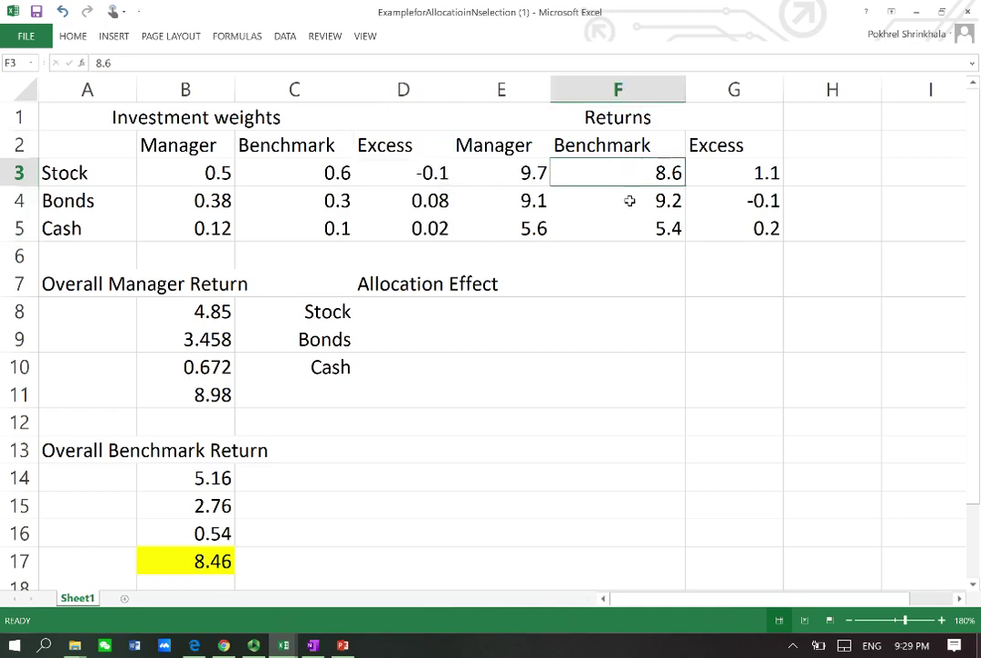
click(631, 202)
click(633, 223)
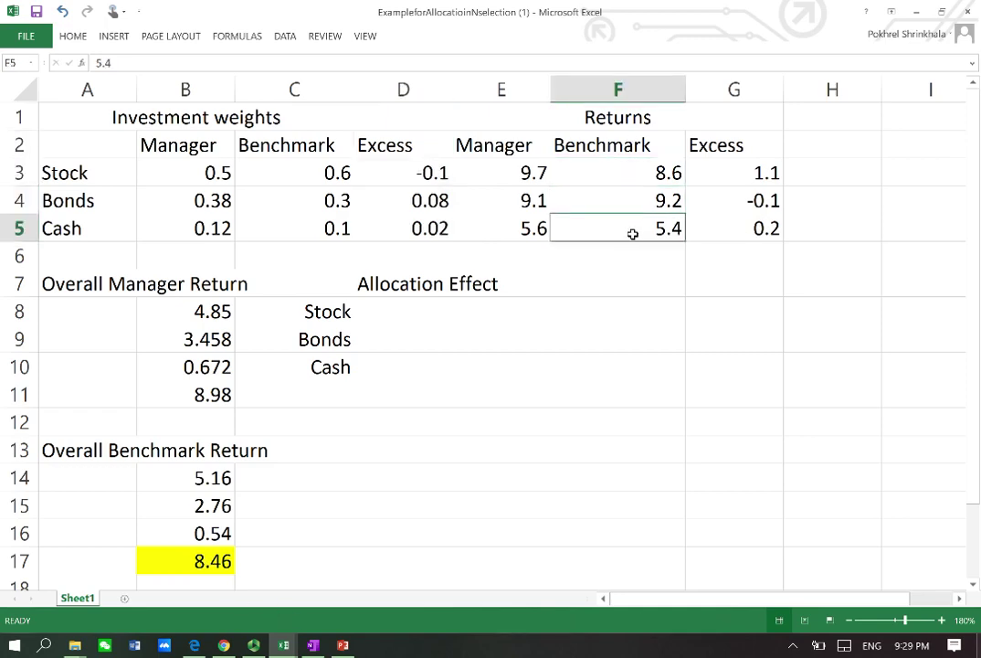
click(198, 561)
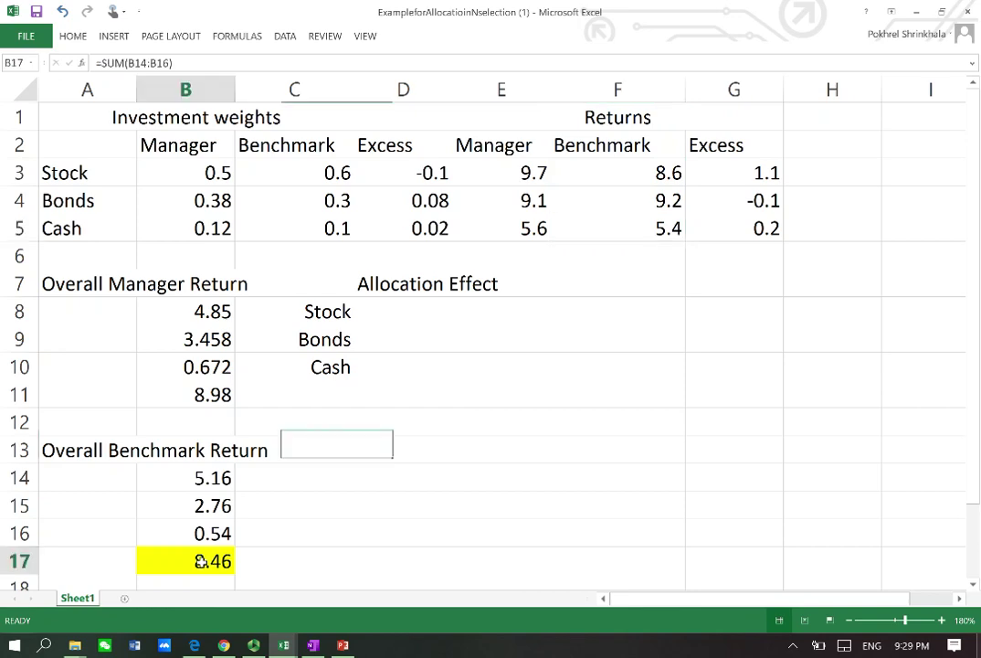
Calculate the allocation effects with =D3*(F3-$B$17) in E8 and fill the formula down to E10
click(485, 312)
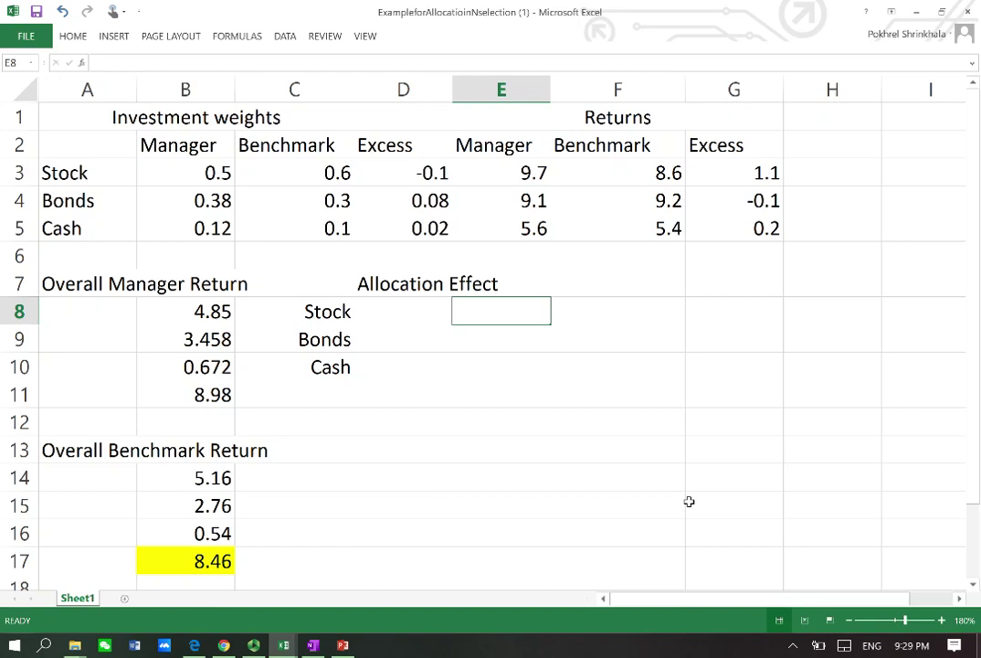
text(=)
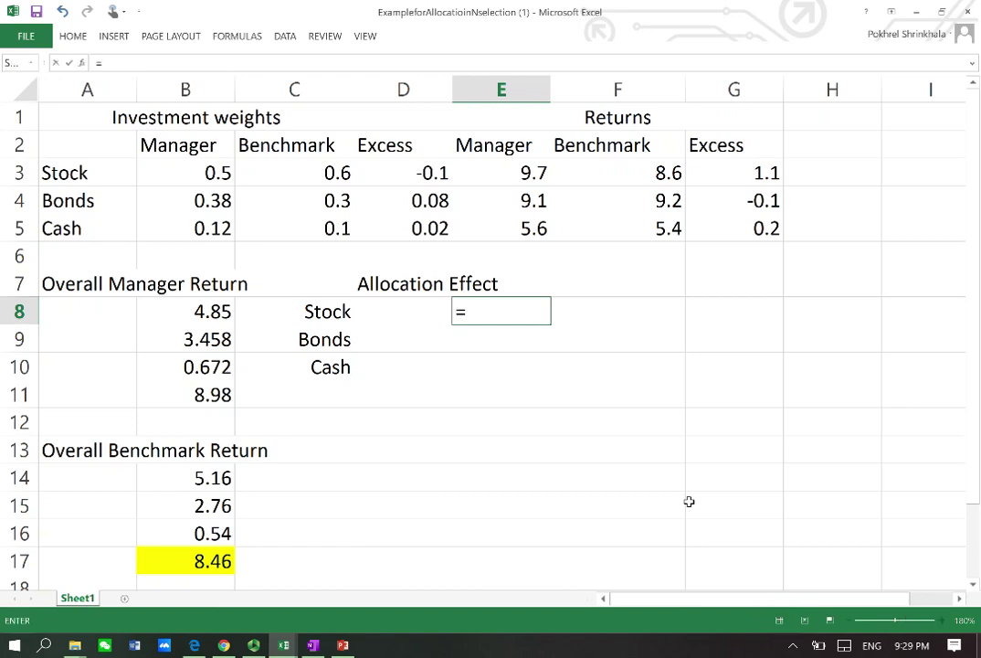
click(424, 173)
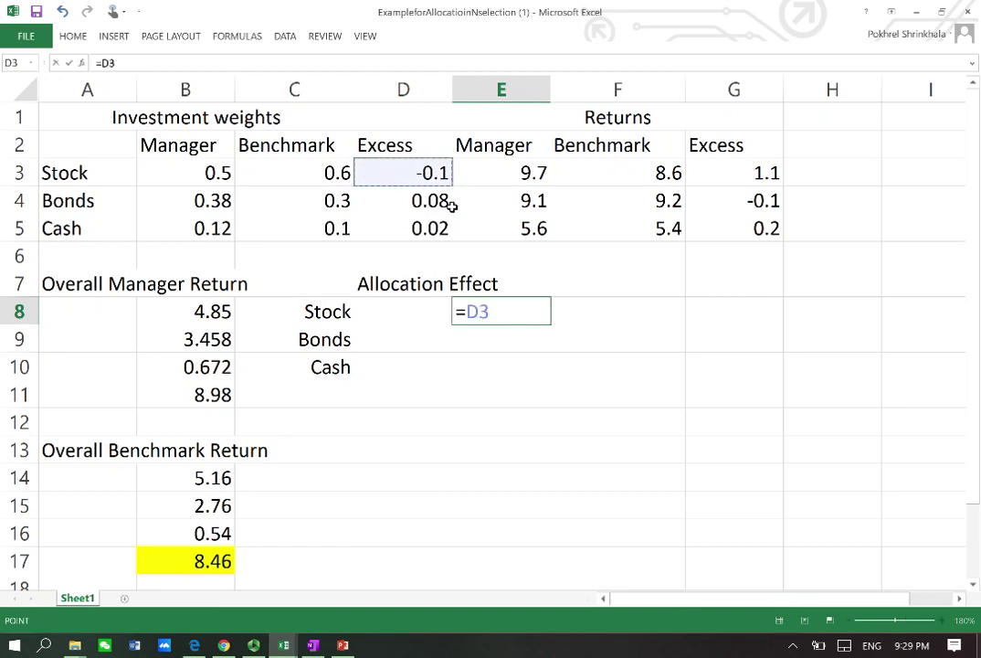
text(*()
click(635, 170)
text(-)
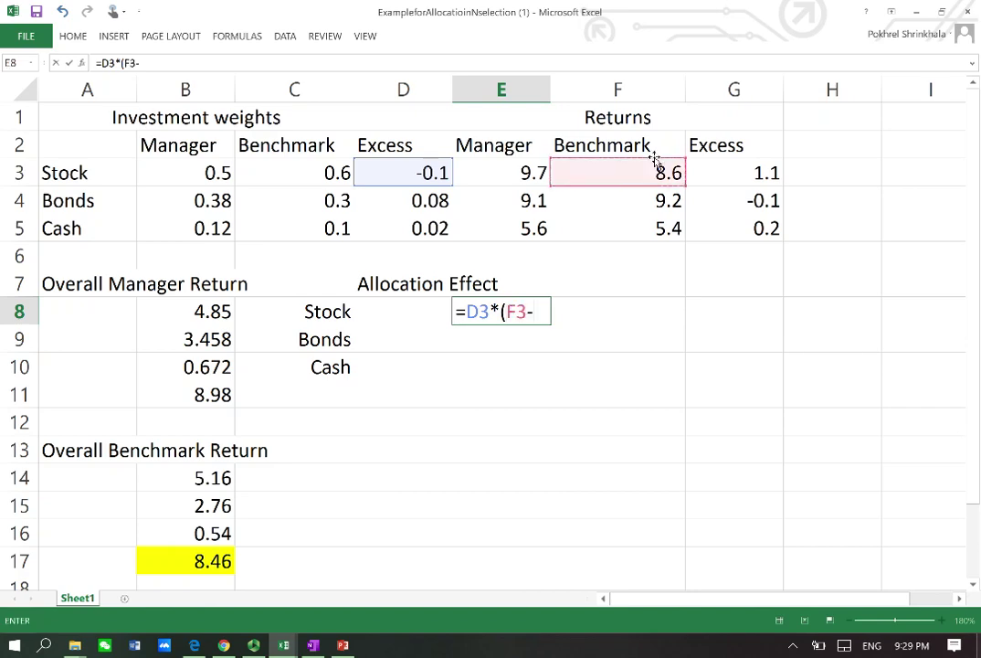
click(199, 560)
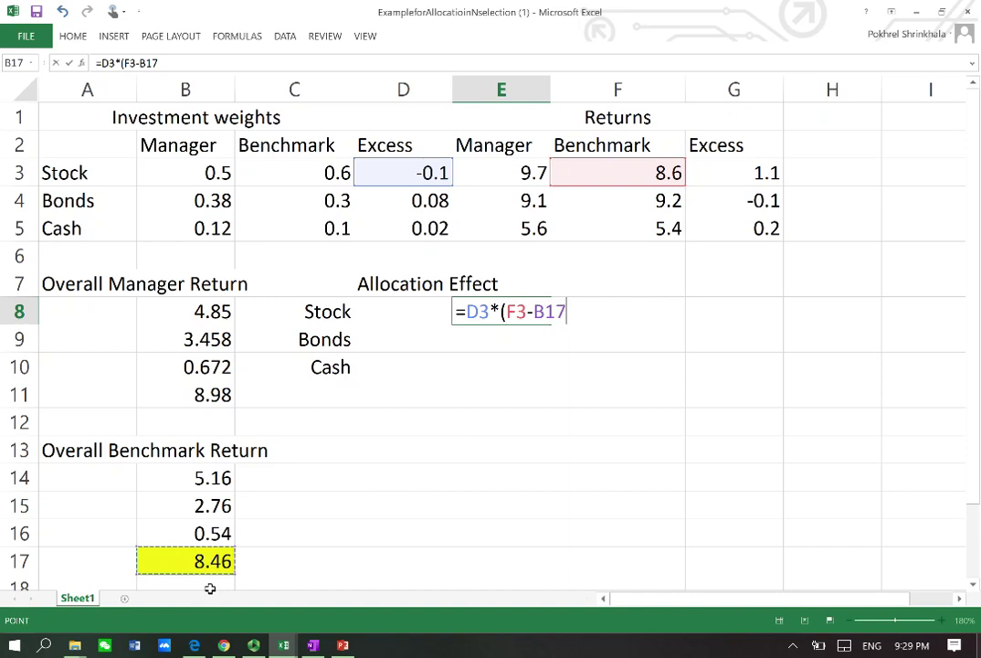
key(F4)
text())
key(Return)
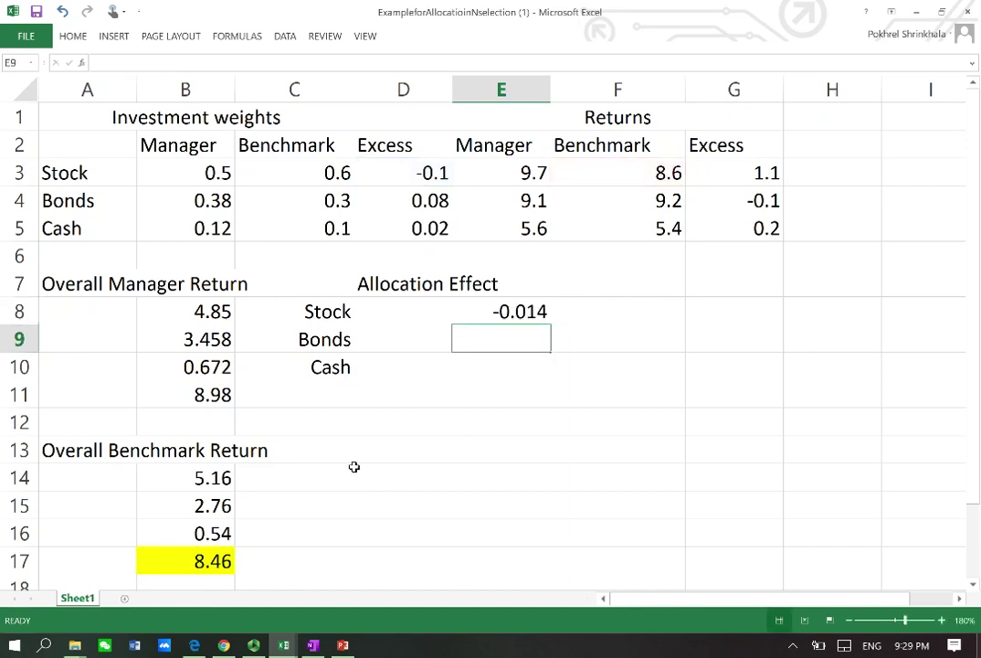
click(503, 308)
drag(551, 324, 534, 384)
Total the allocation effects with =SUM(E8:E10) in E11
click(534, 393)
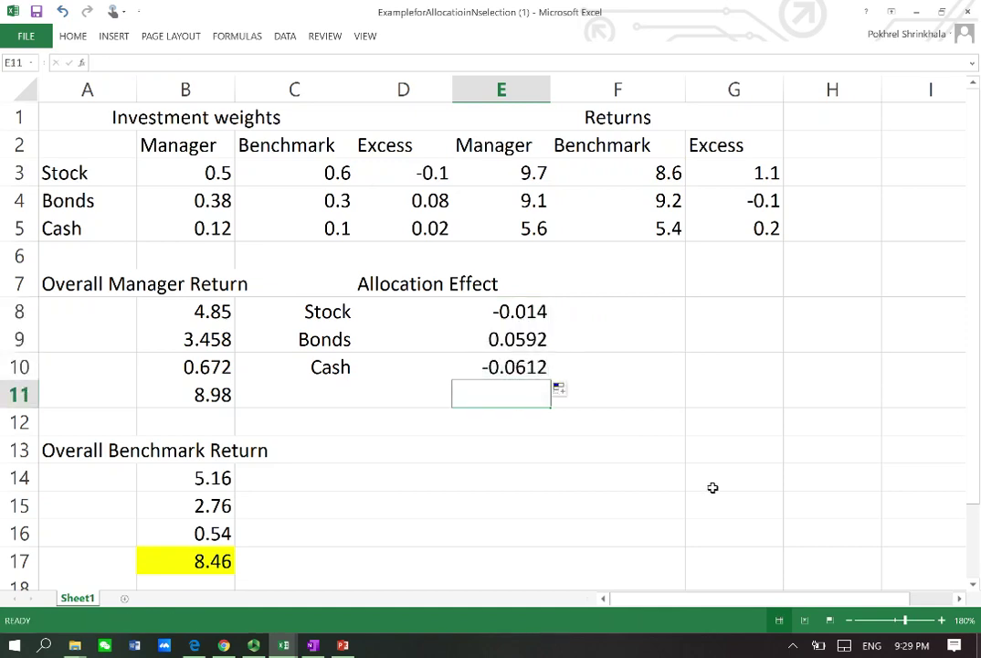
key(alt+equal)
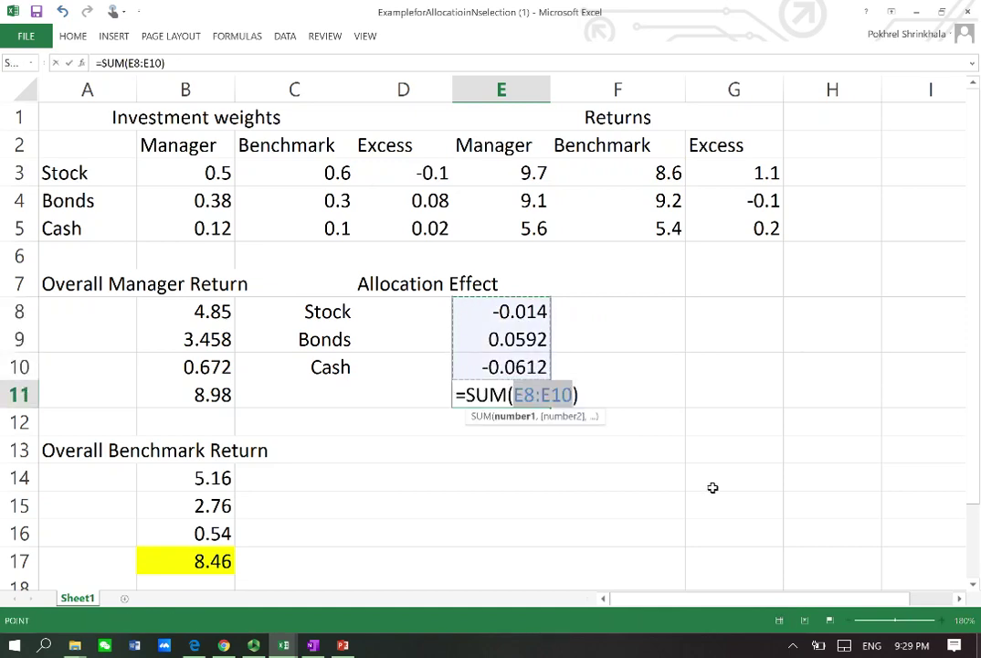
key(Return)
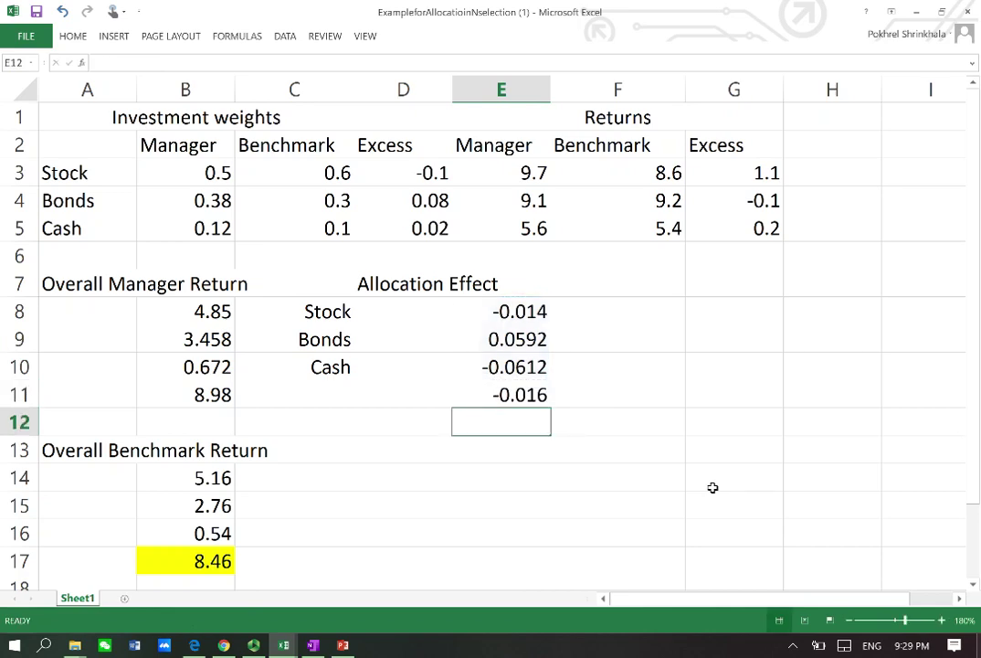
key(Up)
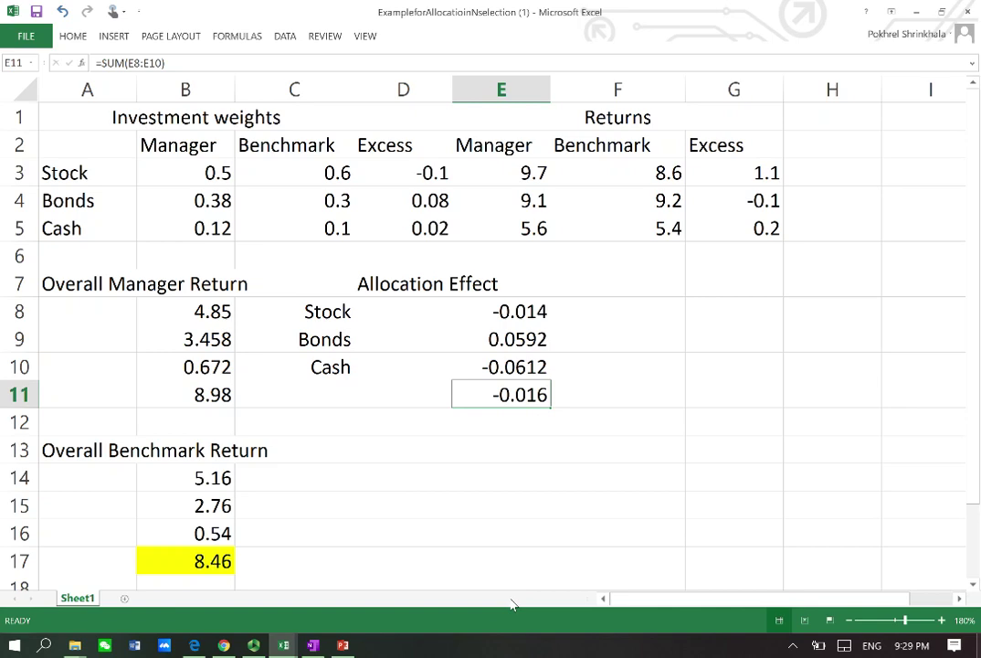
Examine the stock row's excess weight and returns against the stock allocation effect in E8 and the total in E11
click(97, 173)
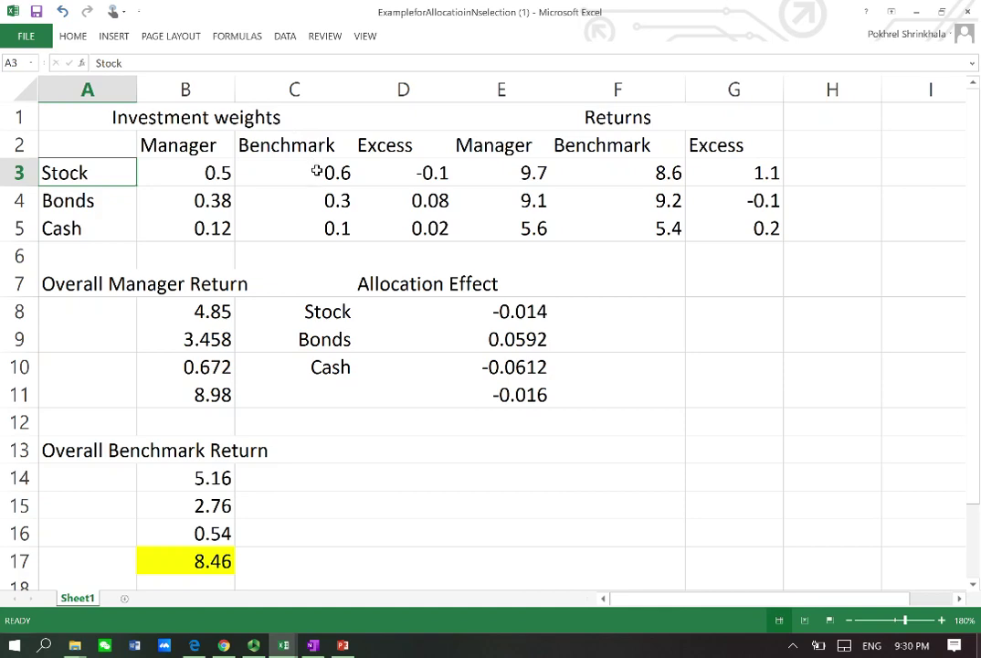
click(419, 172)
click(528, 173)
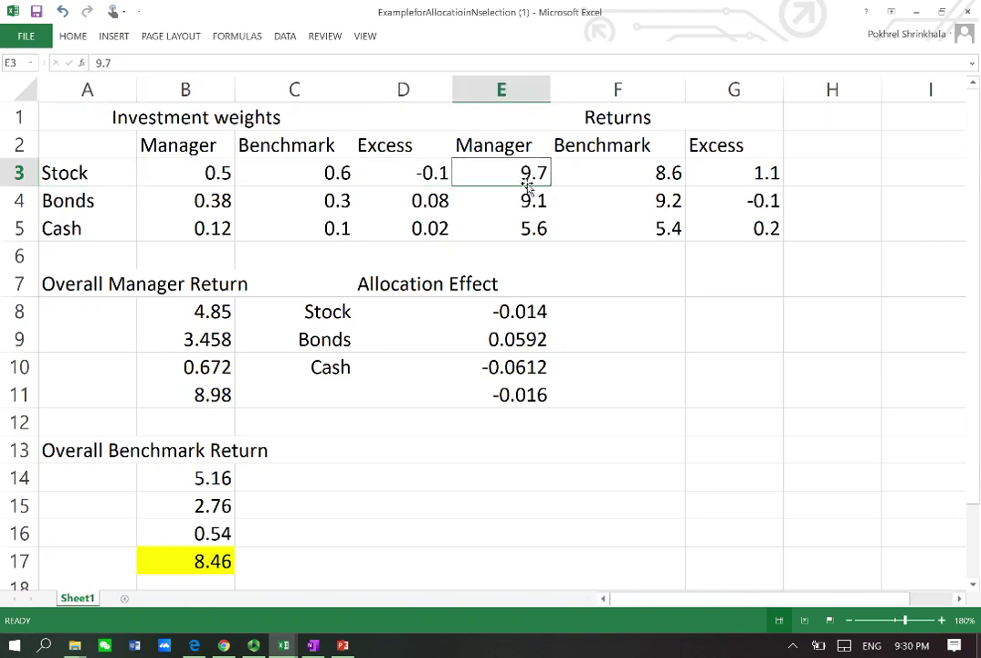
click(649, 174)
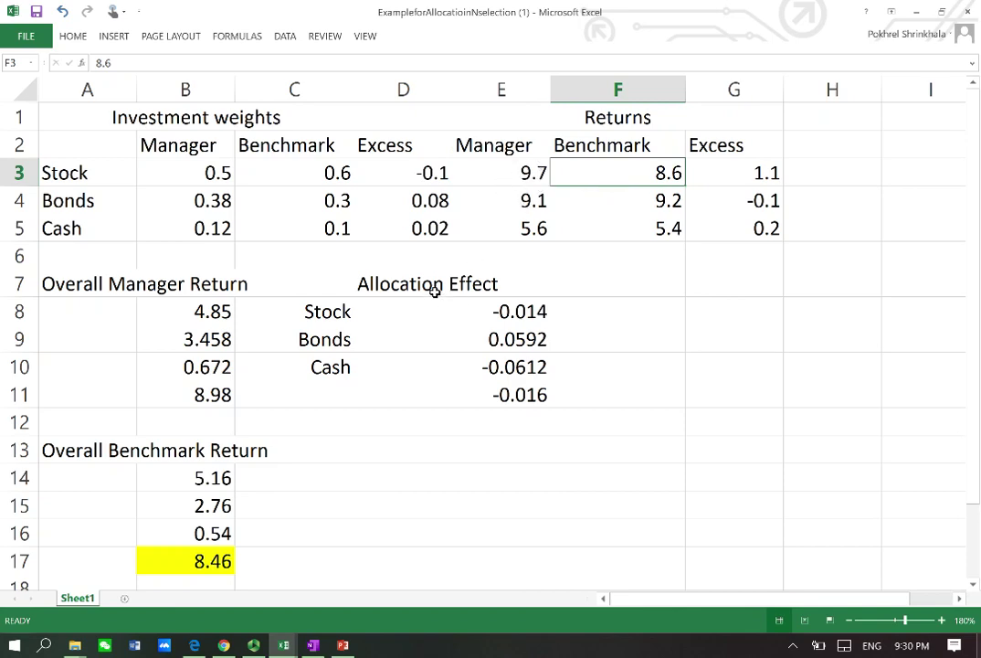
click(449, 395)
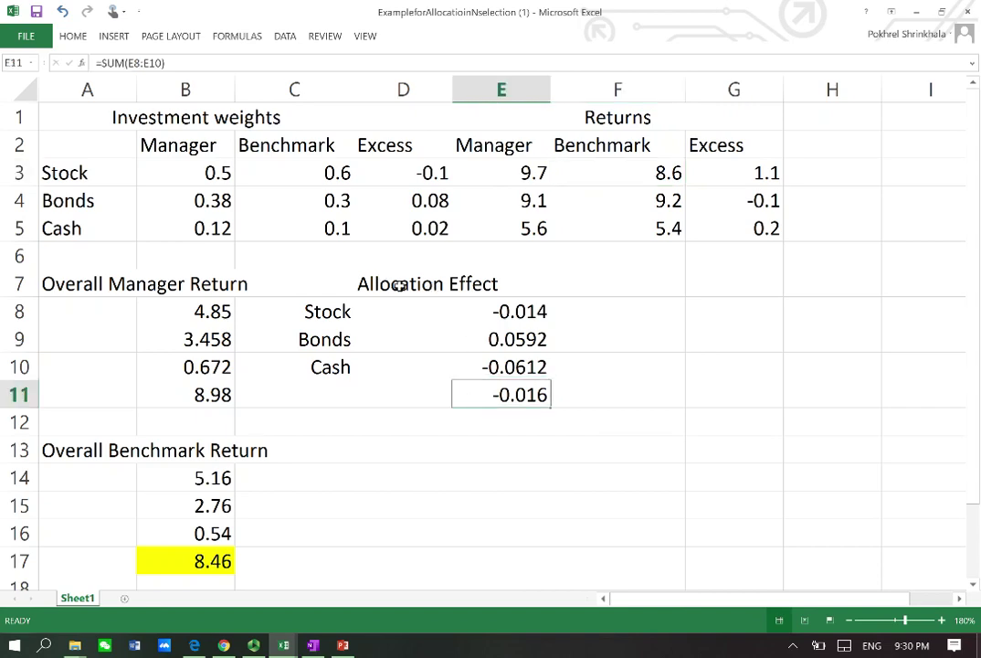
click(445, 280)
click(528, 320)
click(507, 393)
Enter the heading "Selection Effect" in D12
click(387, 427)
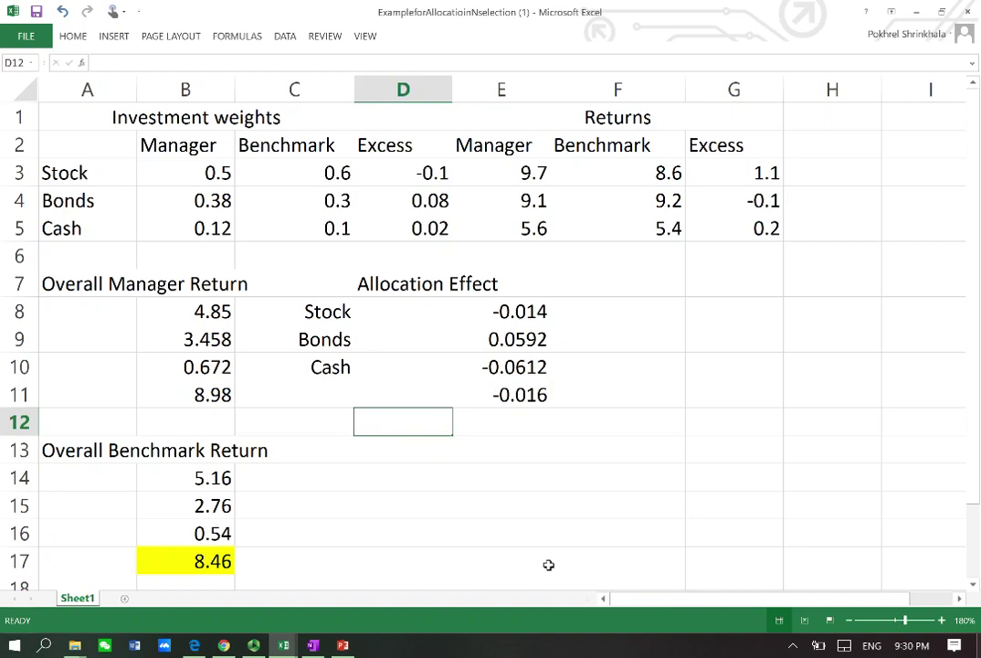
text(Sele)
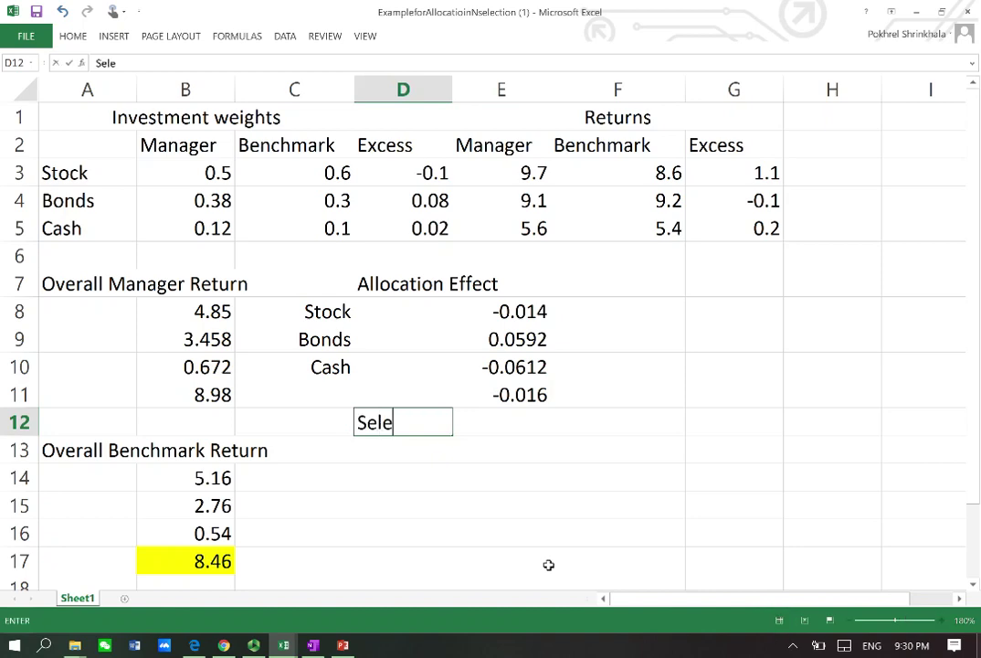
text(ction Effec)
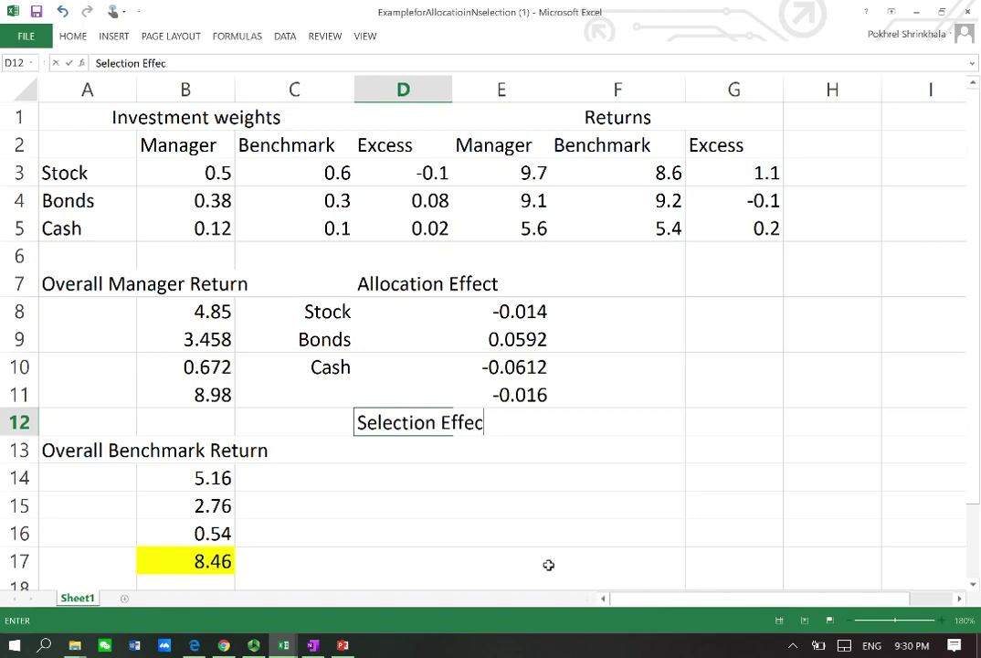
key(Return)
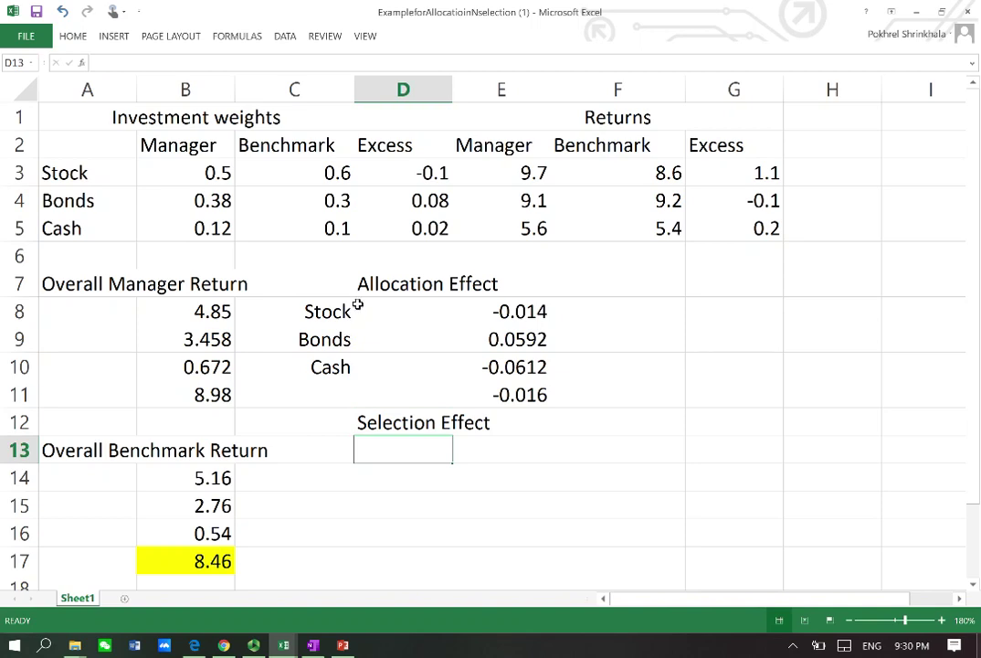
Calculate the selection effects with =B3*G3 in E13 and fill the formula down to E15
click(508, 453)
text(=)
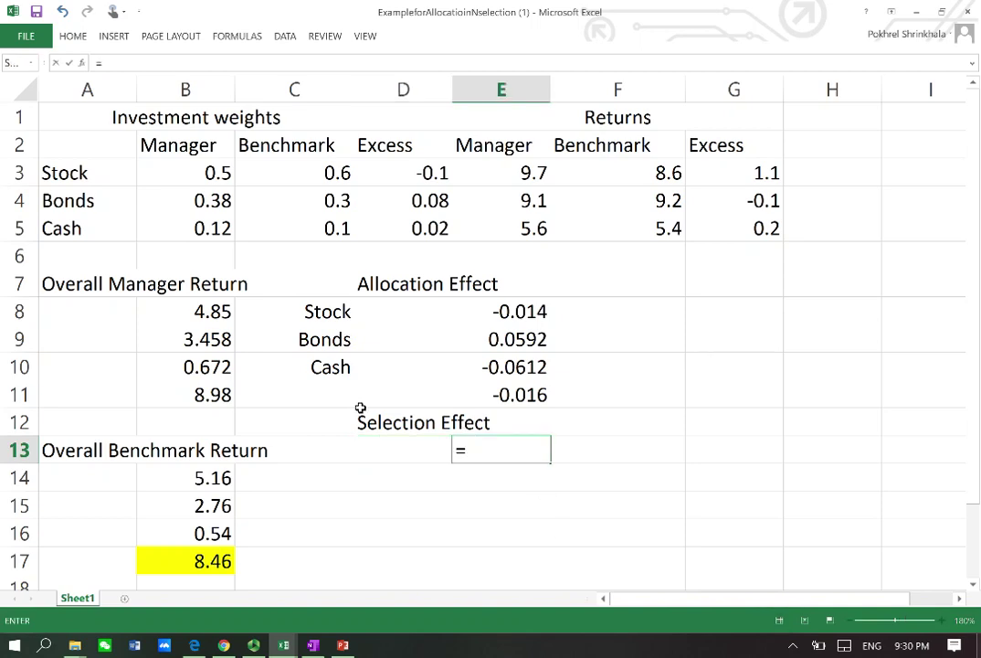
click(210, 172)
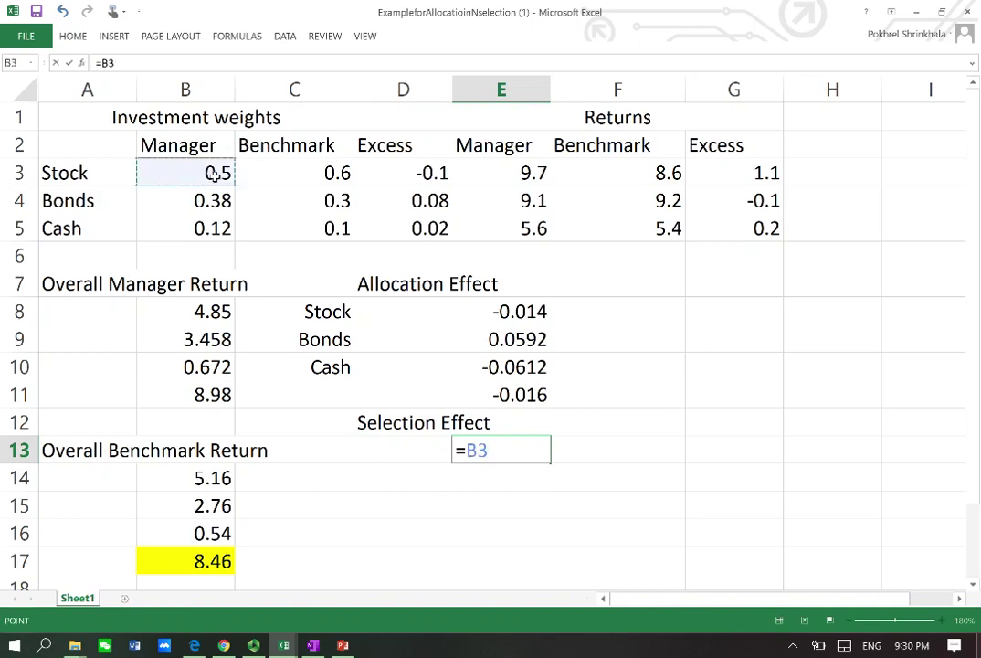
text(*)
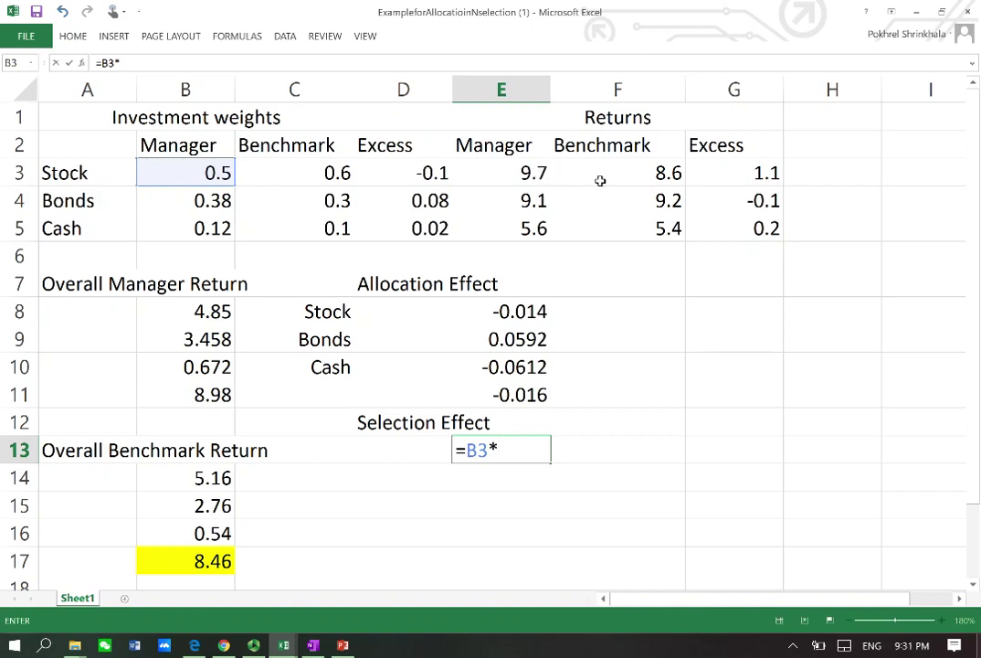
click(745, 175)
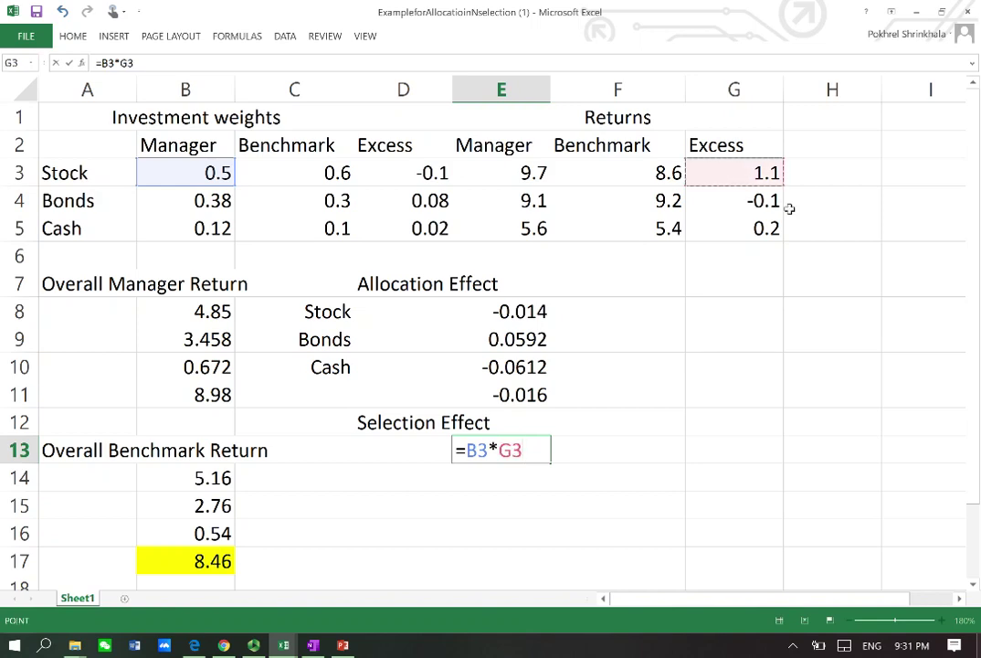
key(Return)
click(518, 450)
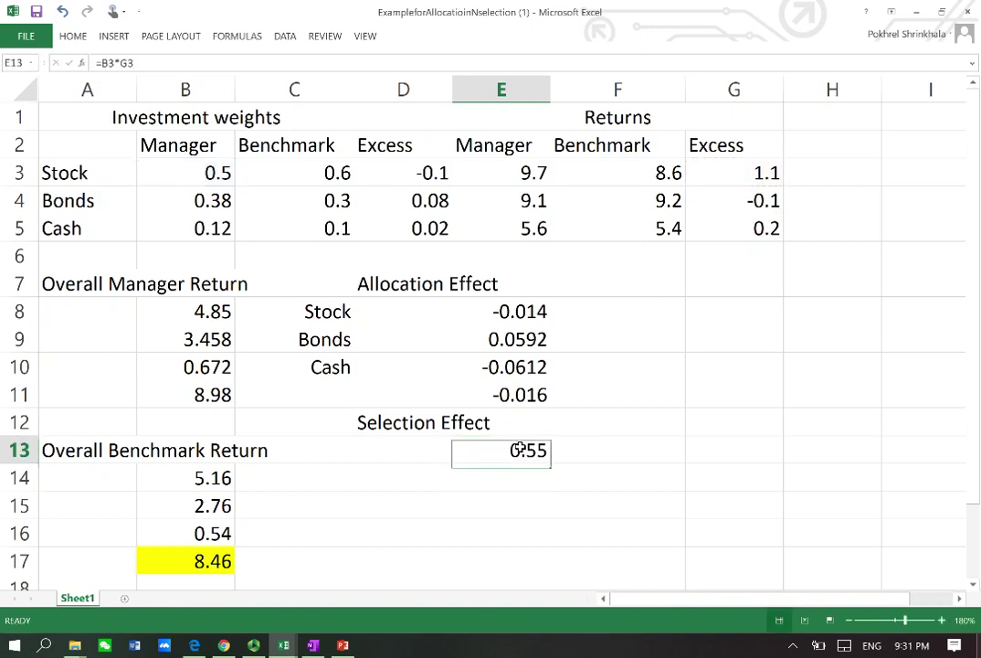
drag(551, 466, 559, 523)
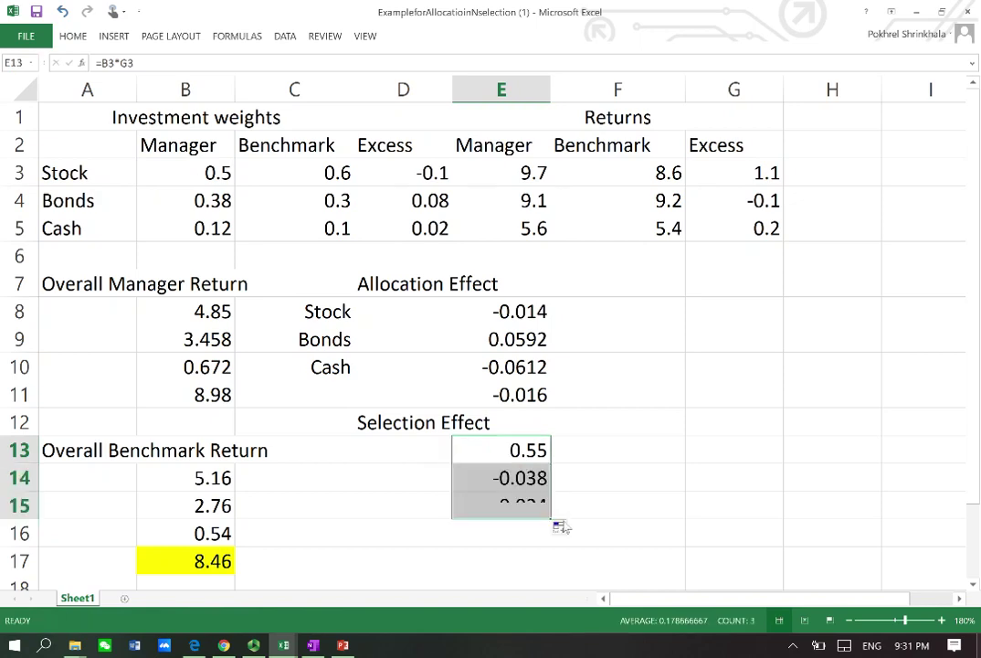
Total the selection effects from E13 to E15 in E16 with AutoSum
click(515, 540)
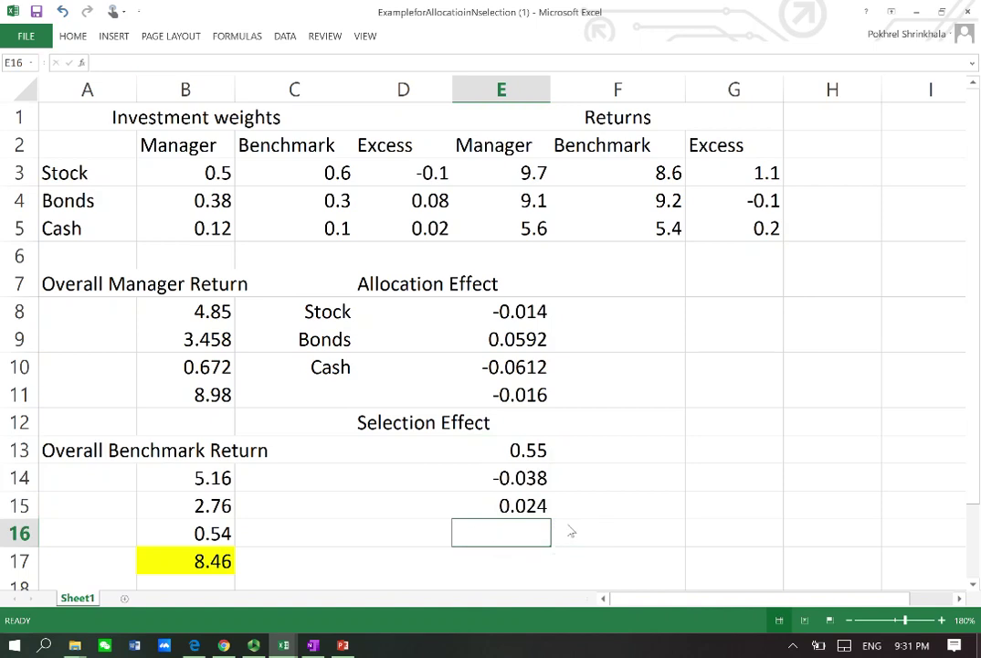
key(alt+equal)
key(Return)
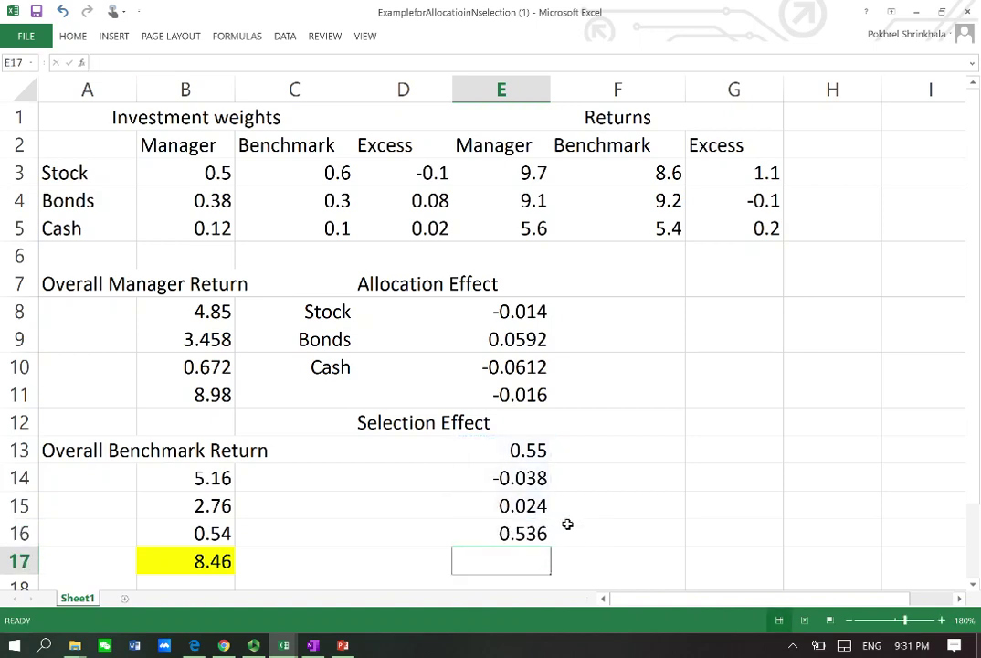
Copy the Stock, Bonds and Cash labels from C8:C10 to D13:D15 beside the selection effects
click(416, 564)
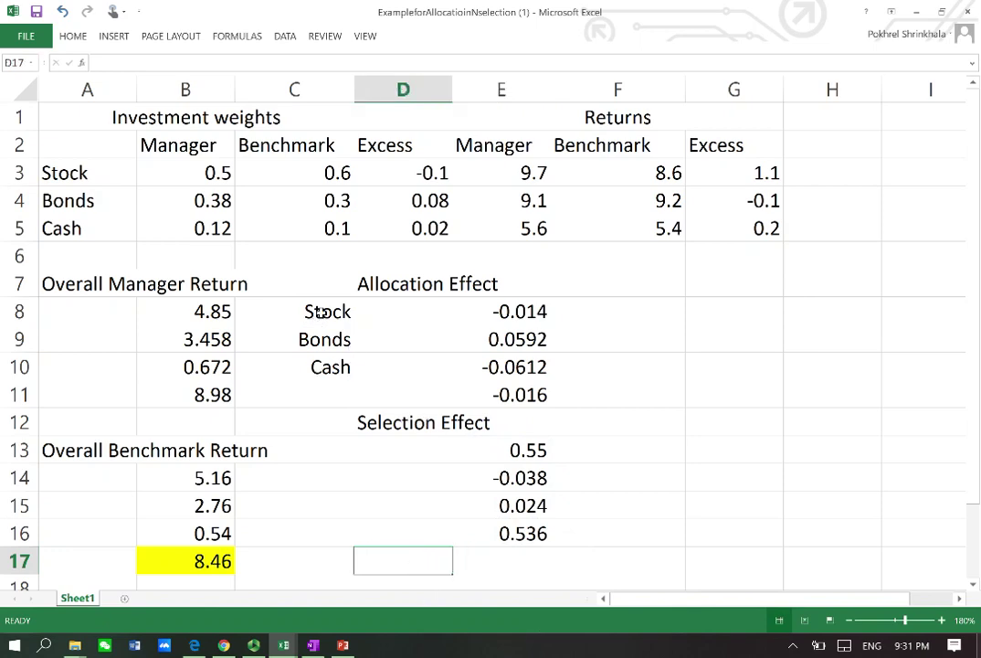
drag(311, 312, 325, 366)
key(ctrl+c)
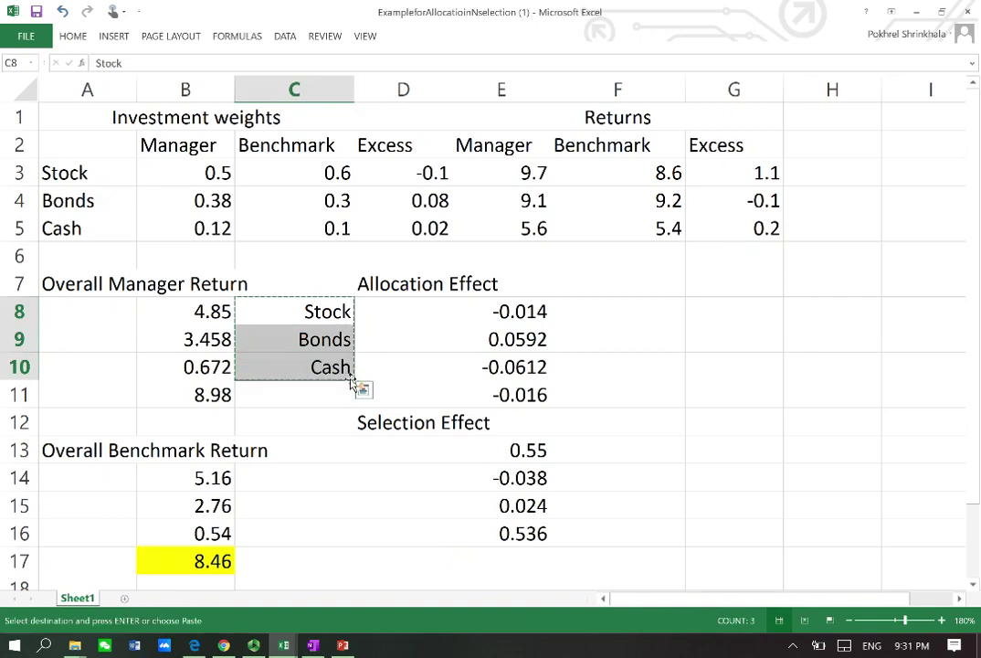
key(Down)
key(Down)
key(Down)
key(Down)
key(Down)
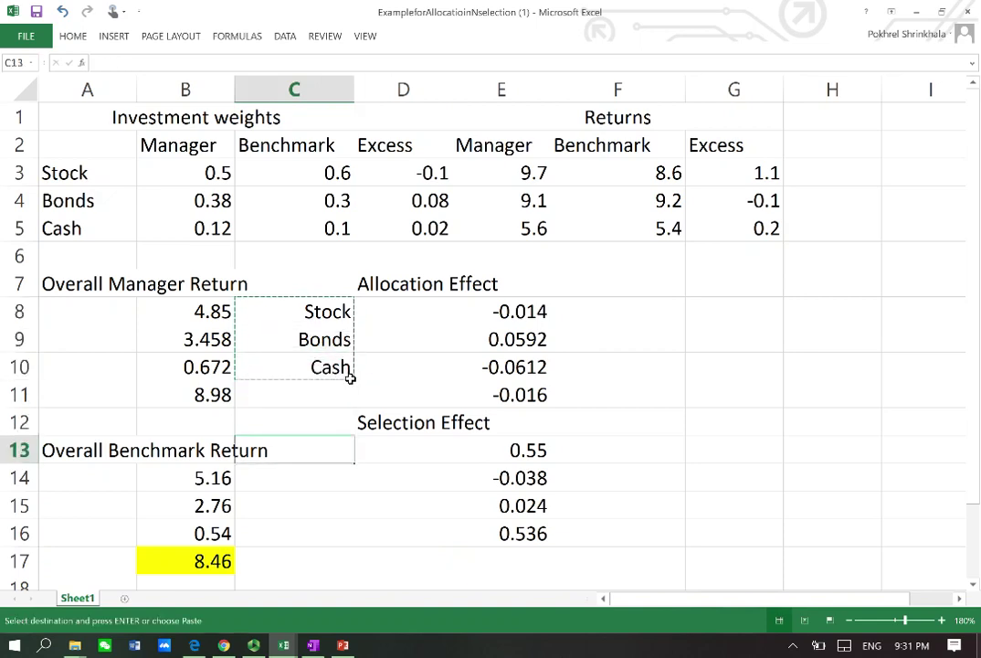
key(Right)
key(Return)
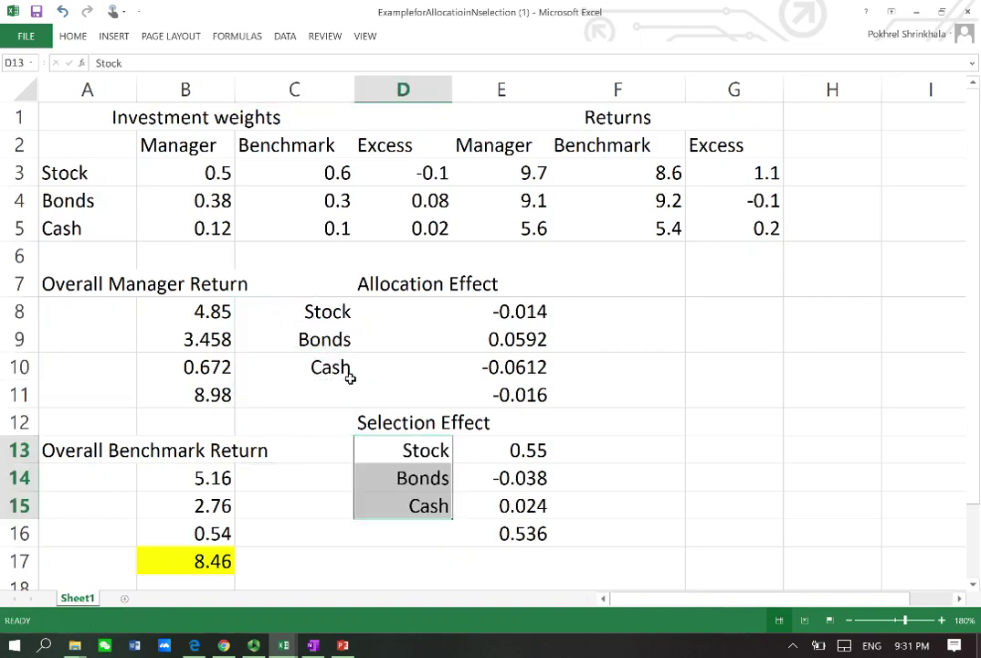
Copy the Stock, Bonds and Cash labels from C8:C10 to D8:D10 beside the allocation effects
key(Up)
key(Up)
key(Up)
key(Up)
key(Up)
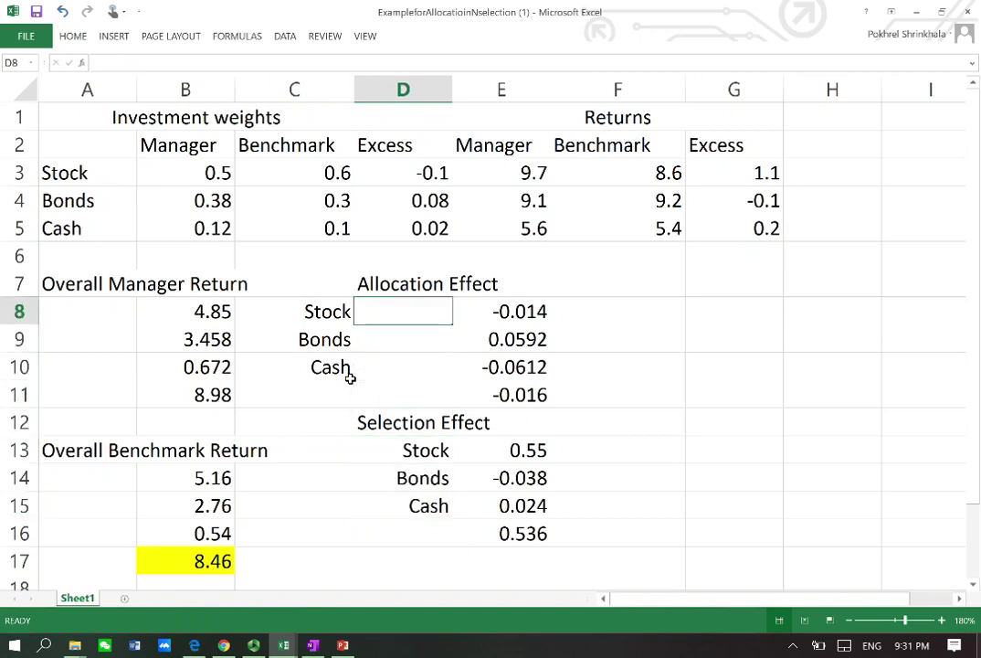
key(Left)
key(shift+Down)
key(shift+Down)
key(ctrl+c)
key(Right)
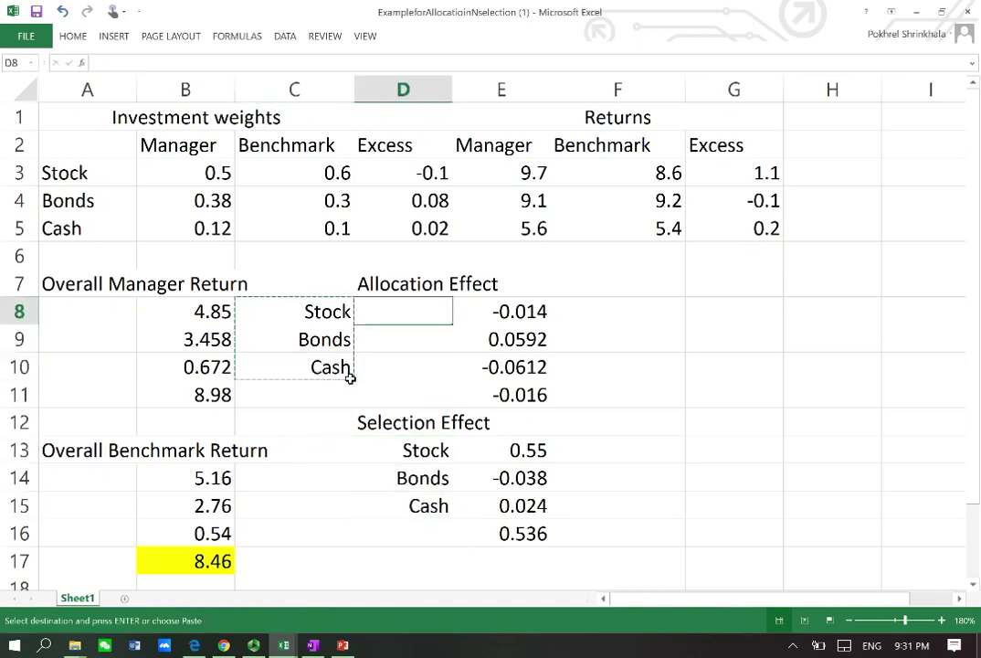
key(Return)
Clear the original Stock, Bonds and Cash labels from C8:C10
key(Left)
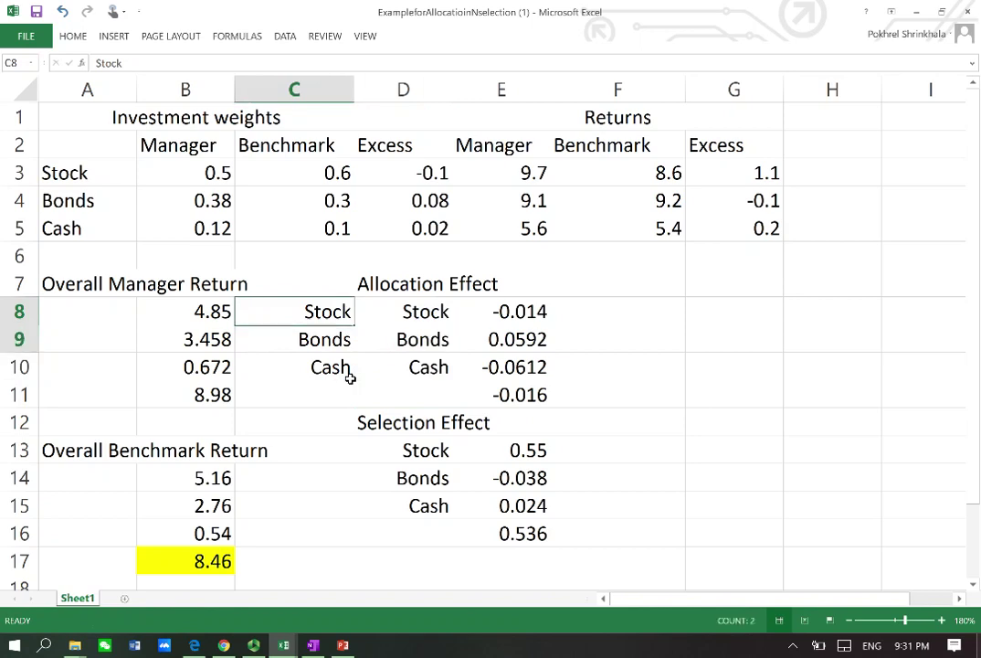
key(shift+Down)
key(shift+Down)
key(Delete)
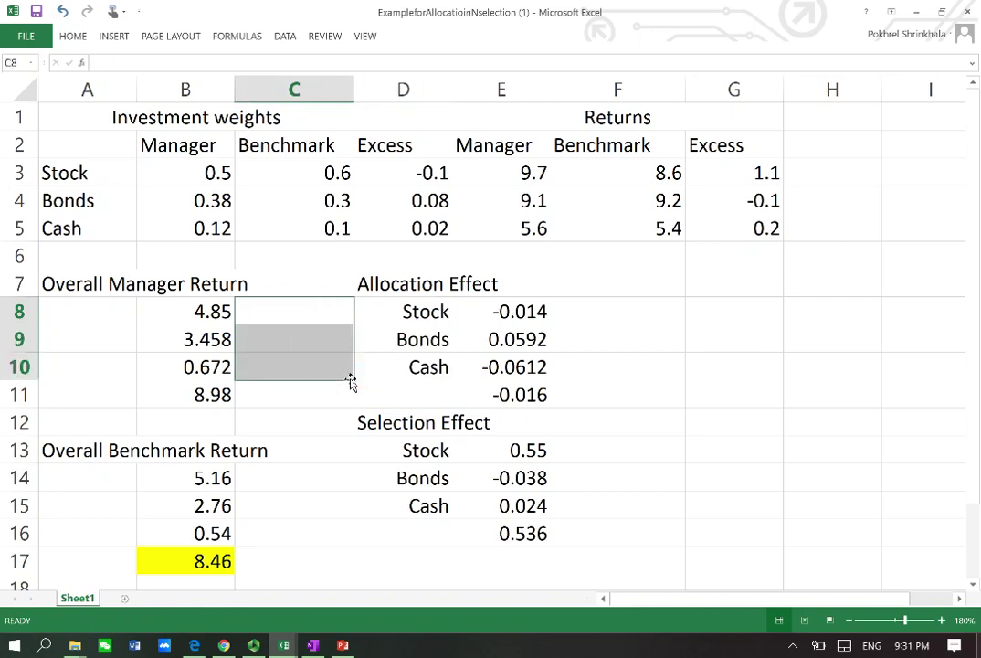
Enter the label "Total value added" in D18
click(508, 559)
key(Down)
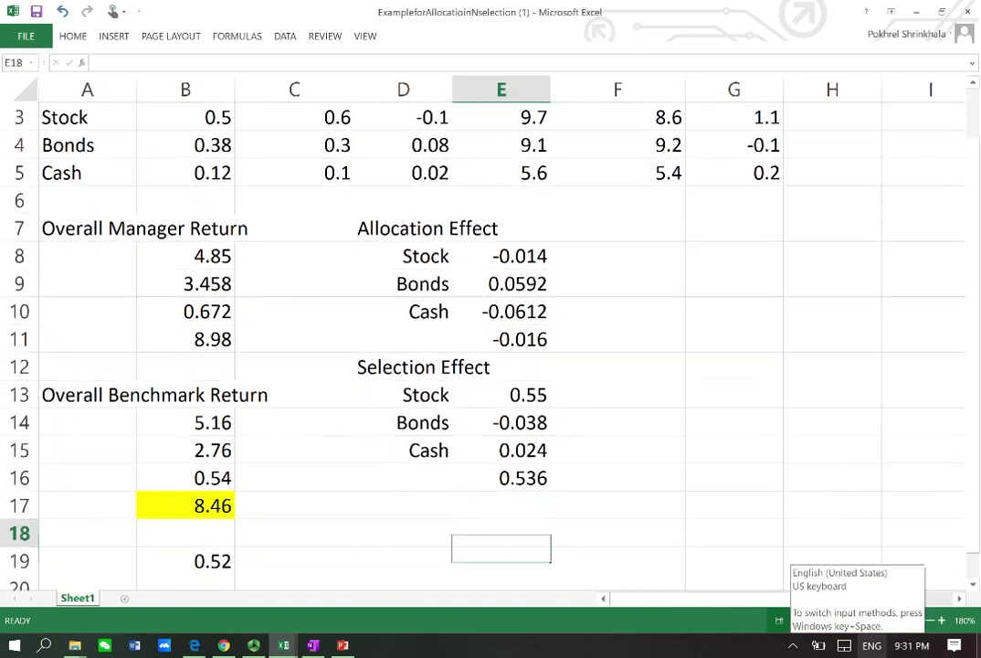
key(Left)
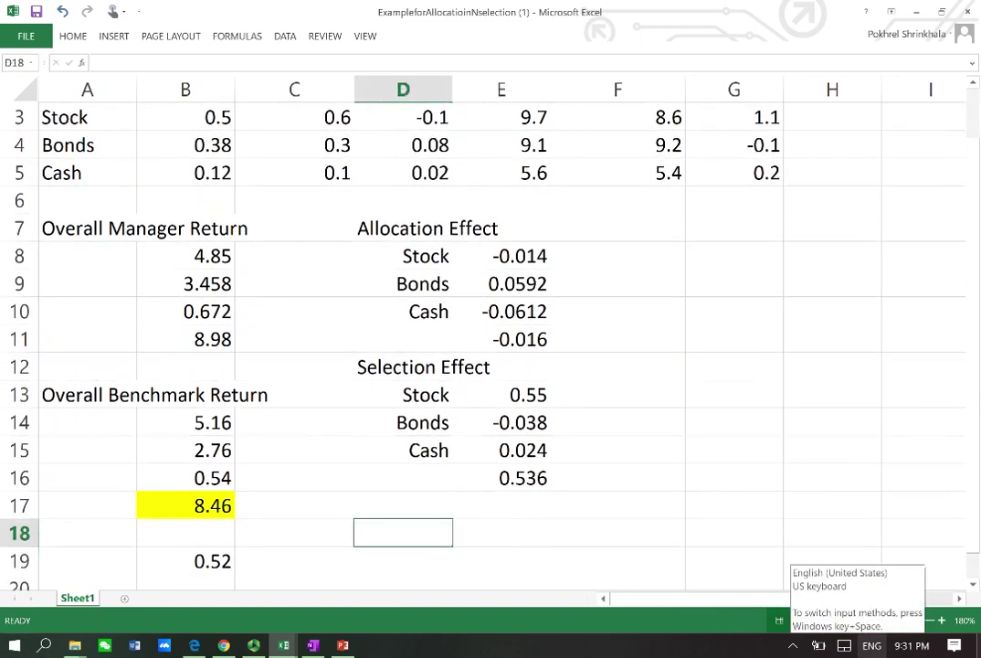
text(Total v)
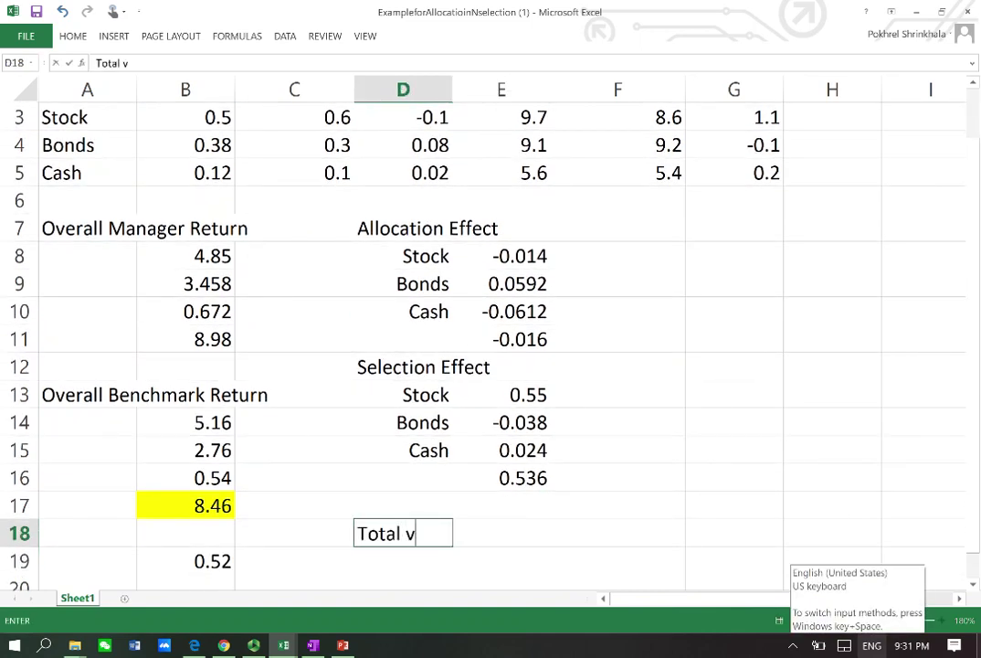
text(alue ad)
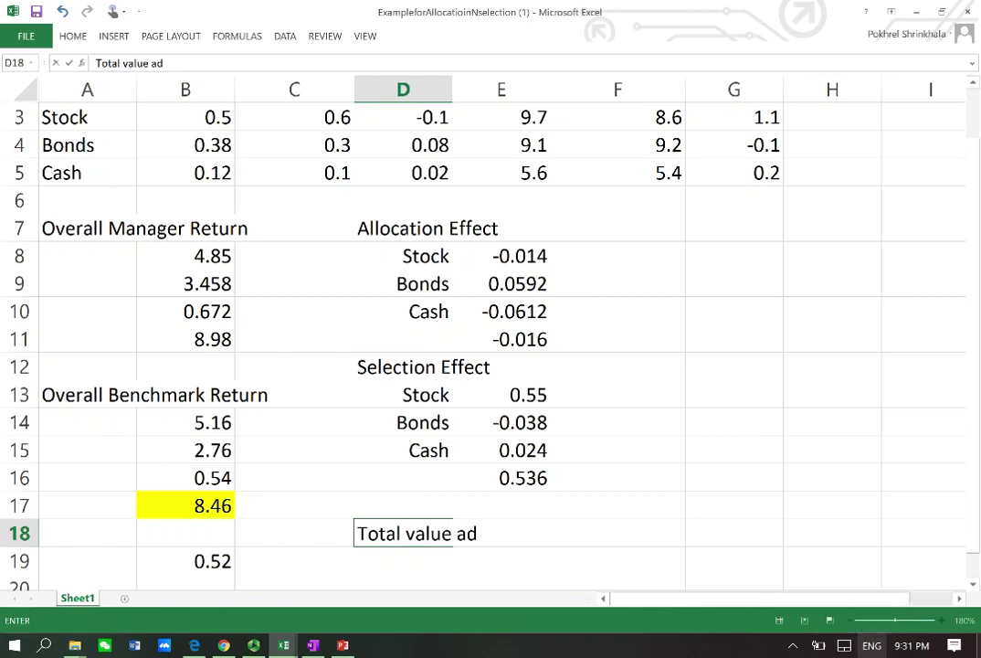
text(ded)
key(Return)
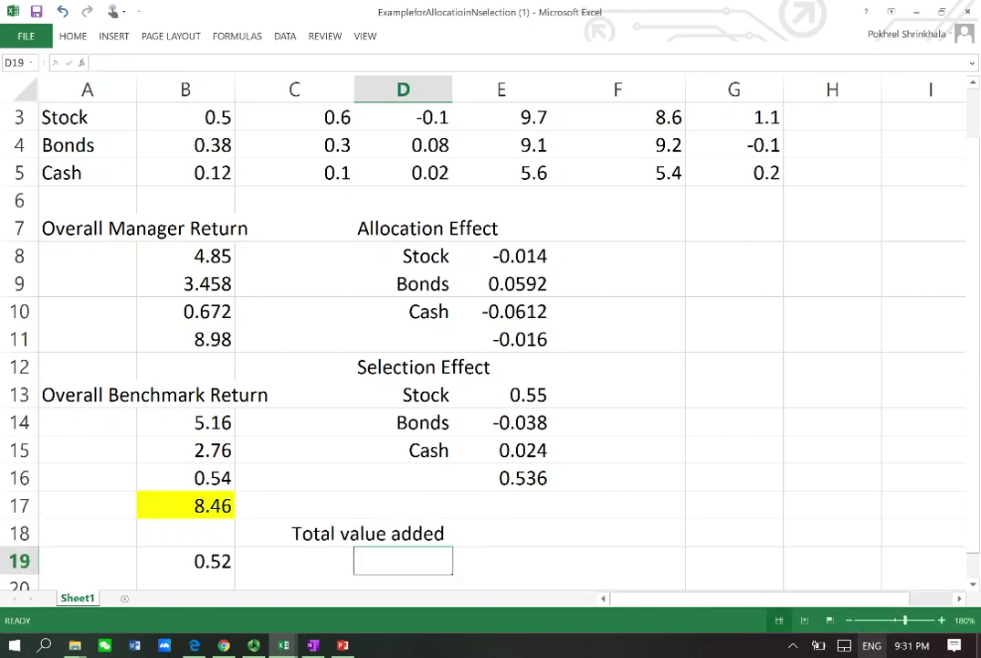
Add the allocation and selection totals with =E11+E16 in E18
key(Up)
key(Right)
text(=)
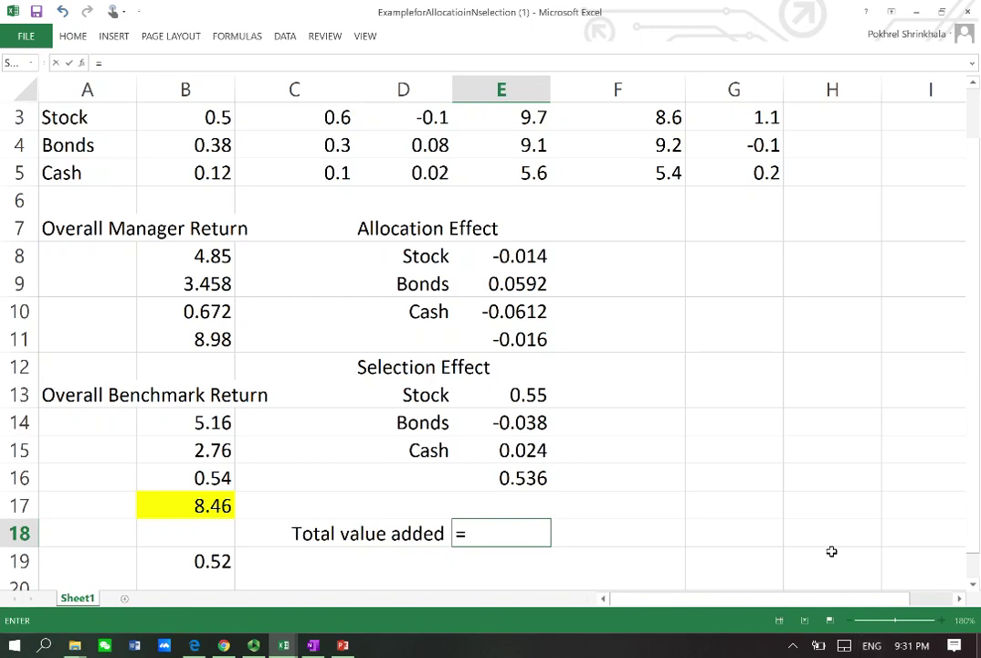
click(530, 338)
text(+)
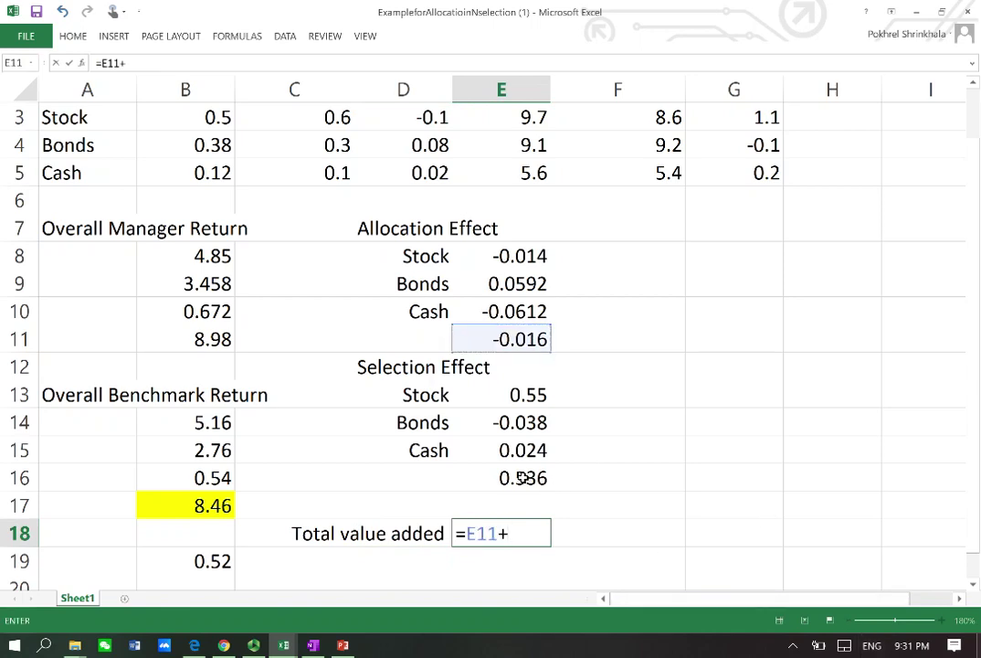
click(521, 477)
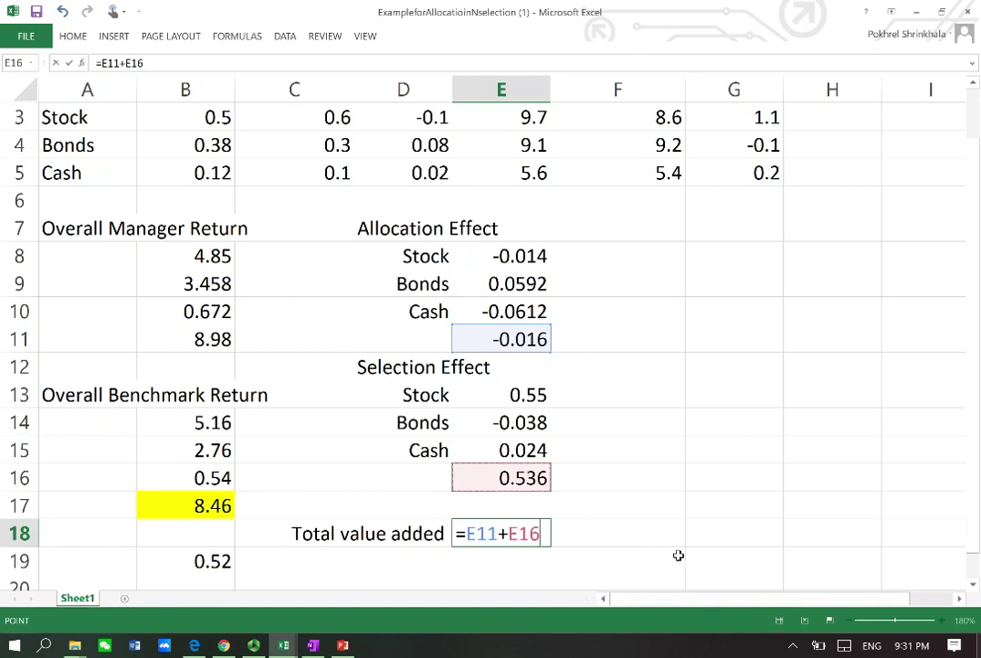
key(Return)
Move the "Total value added" label and its formula from D18:E18 down to D19:E19
scroll(434, 576, up, 1)
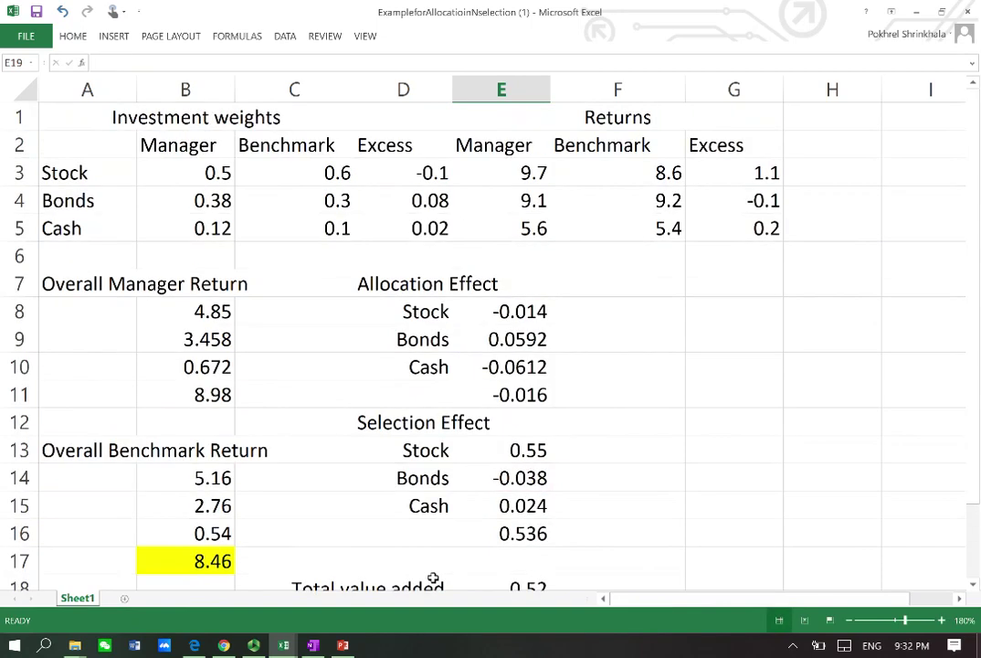
click(429, 557)
key(Down)
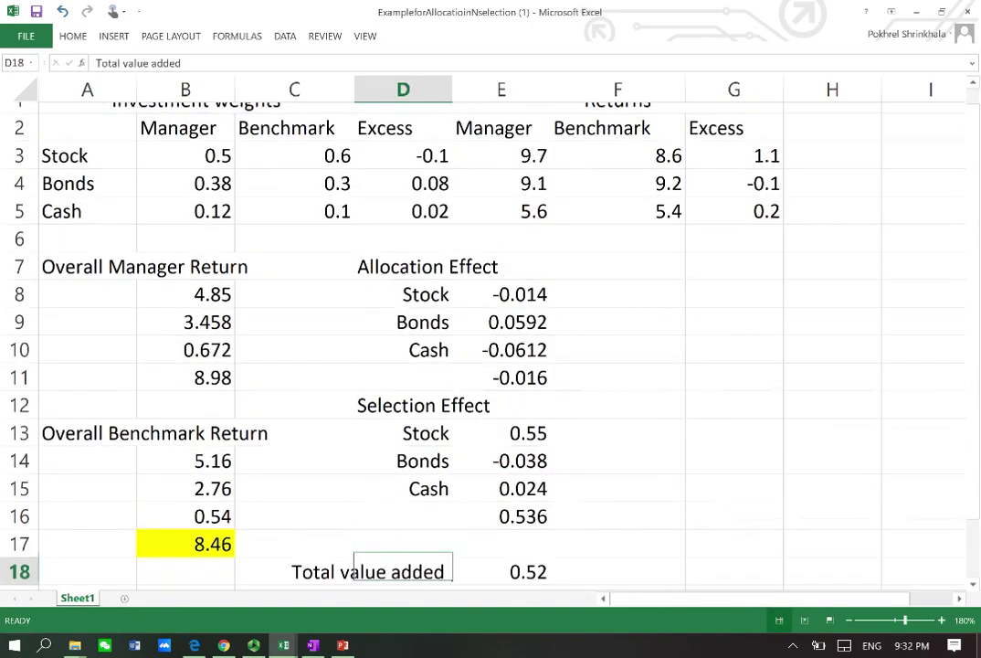
key(Down)
key(Up)
key(shift+Right)
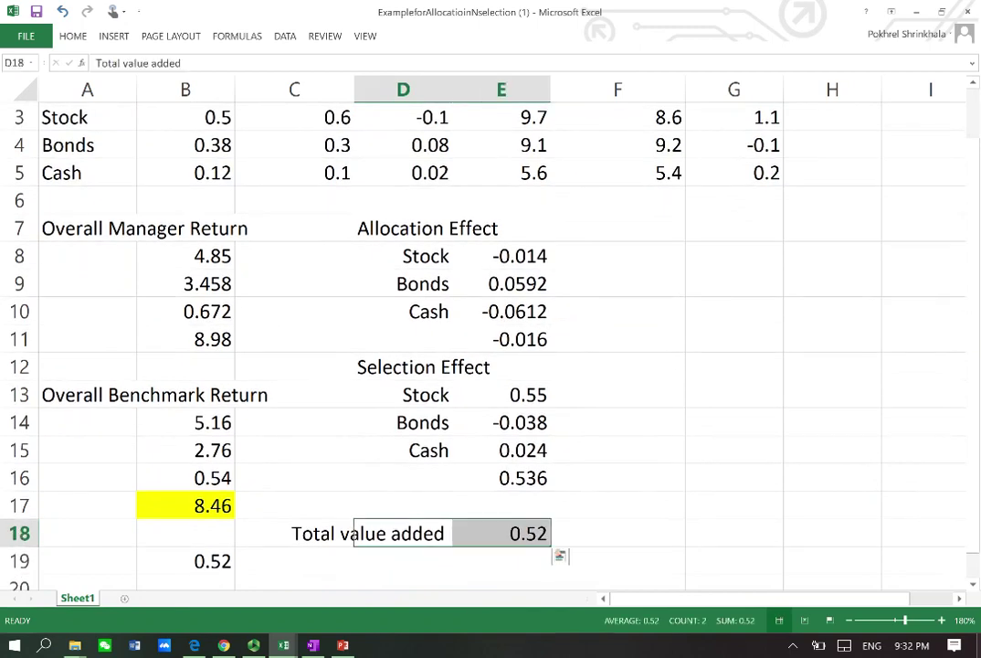
key(ctrl+x)
key(Down)
key(ctrl+v)
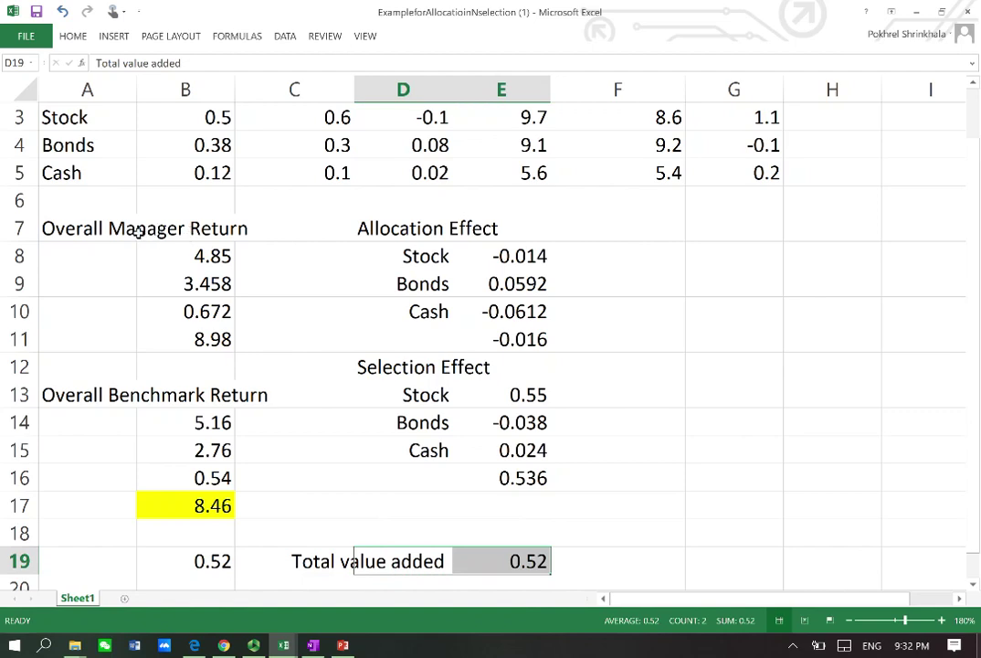
Compare the manager's excess return formula in B19 with the total value added formula in E19
click(220, 560)
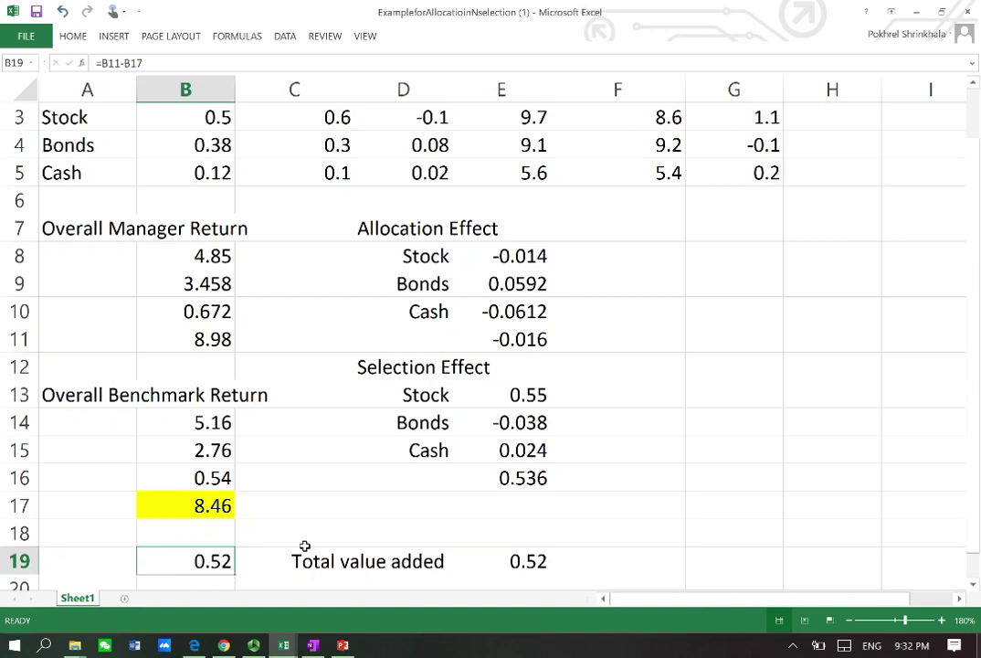
click(532, 563)
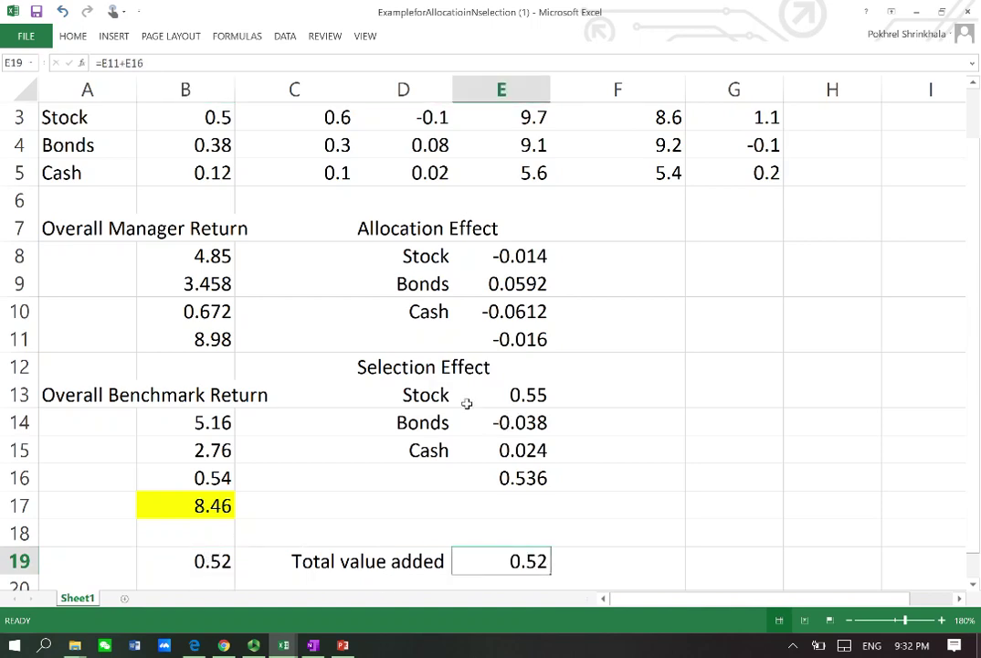
scroll(312, 342, up, 1)
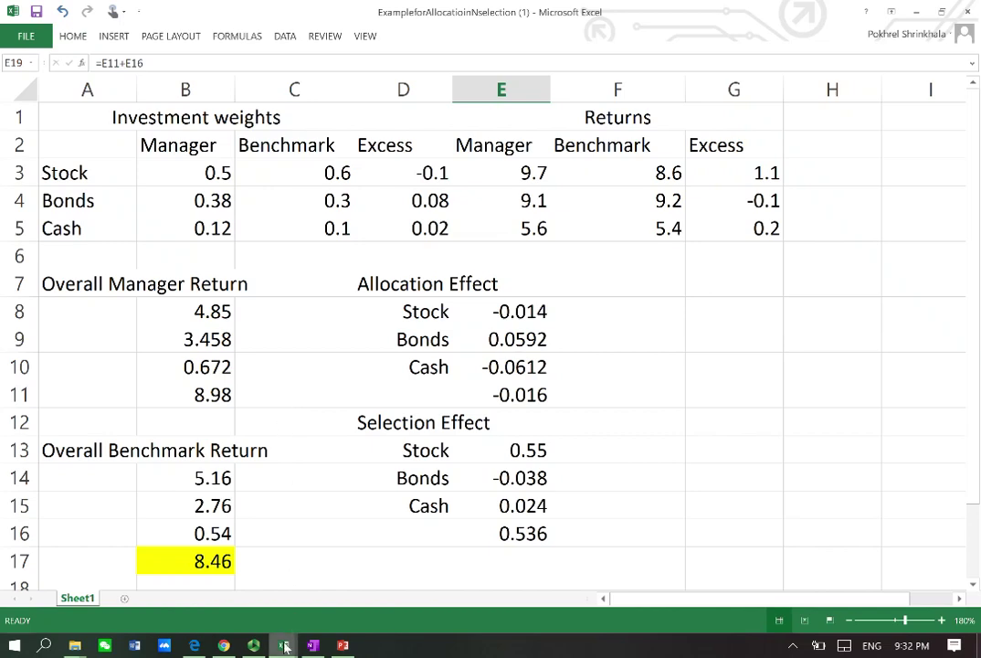
click(318, 484)
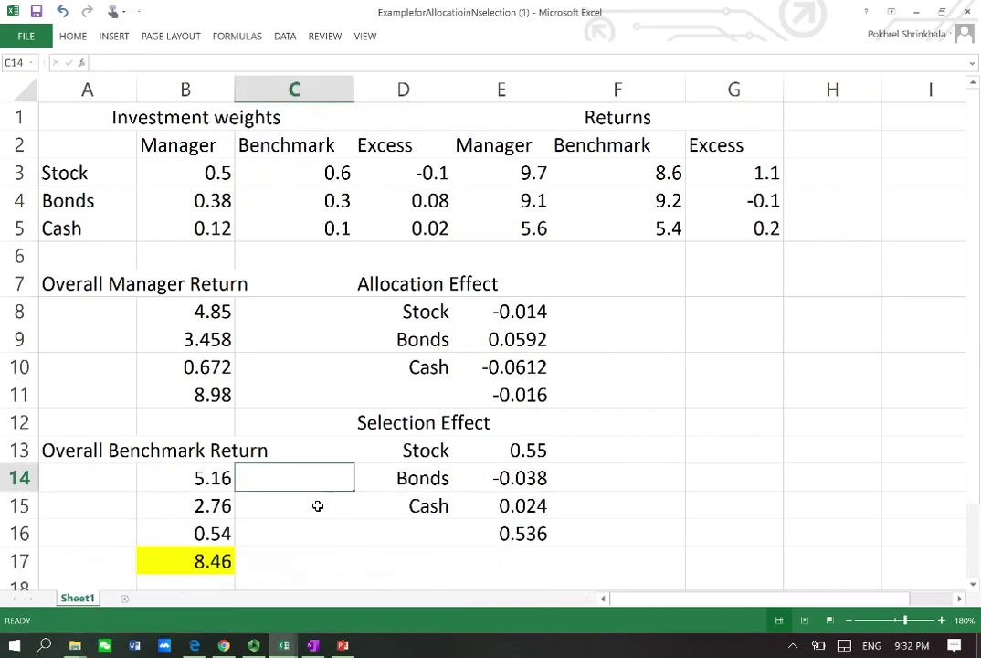